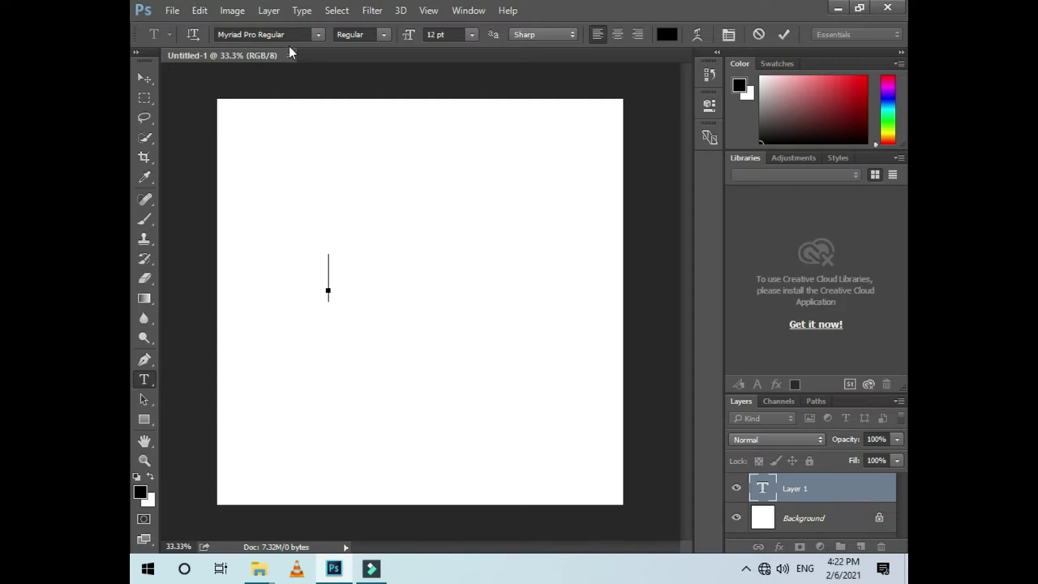
- Enter the text "HG" on the canvas and set its font to Ethnocentric Regular
text(G)
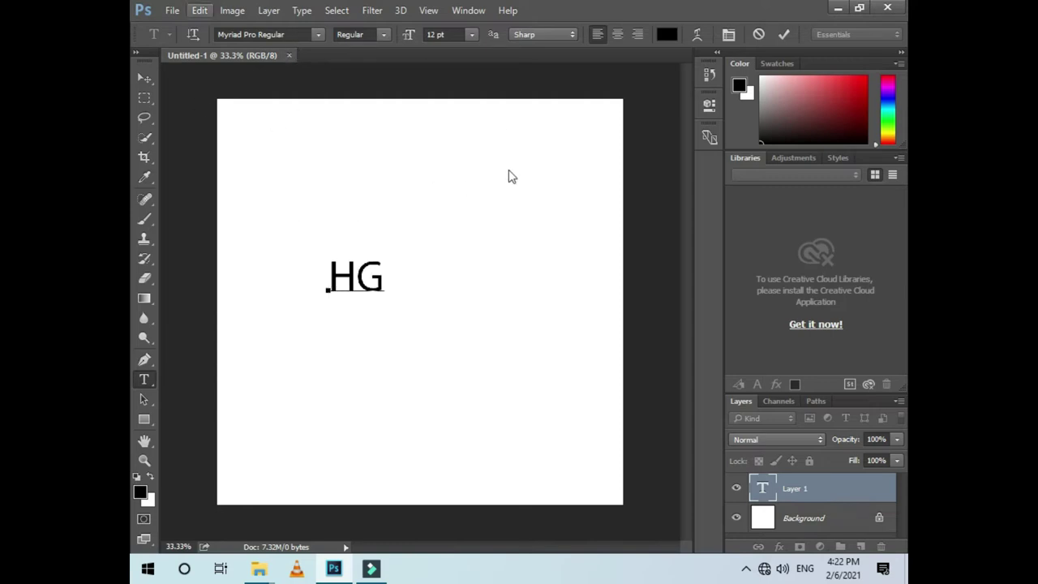
key(ctrl+a)
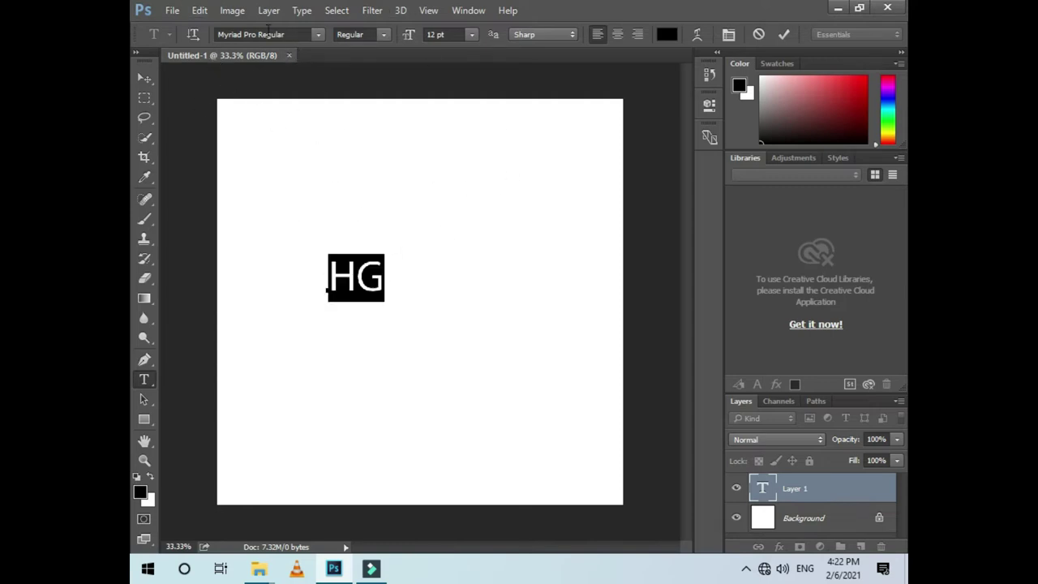
click(268, 32)
text(Eth)
click(324, 77)
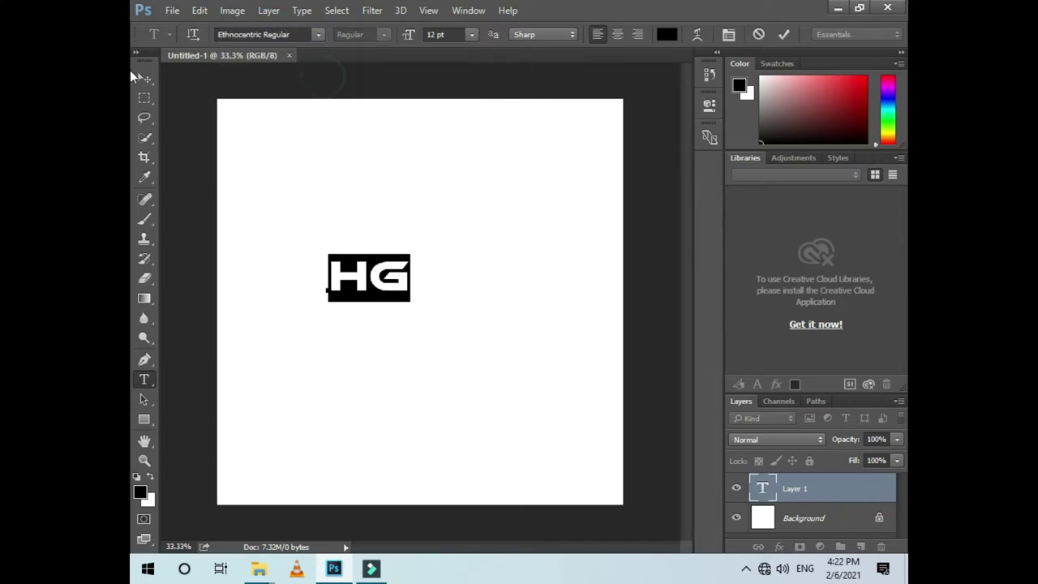
- Scale up the HG text with Free Transform and position it near the middle of the canvas
click(142, 77)
drag(366, 278, 496, 362)
key(ctrl+t)
key(Return)
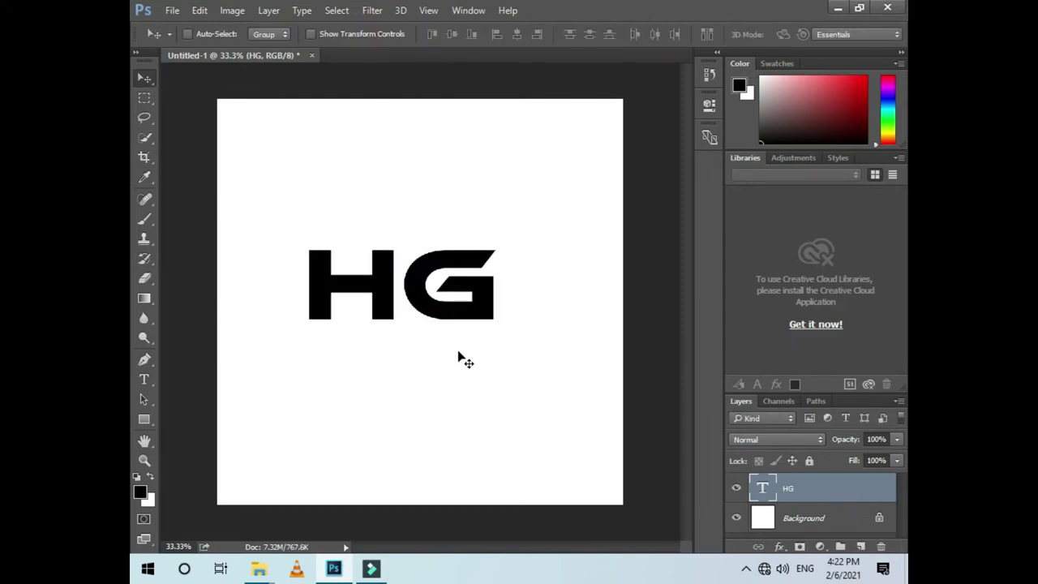
mouse_move(413, 299)
mouse_down()
mouse_move(448, 292)
mouse_move(429, 294)
mouse_up()
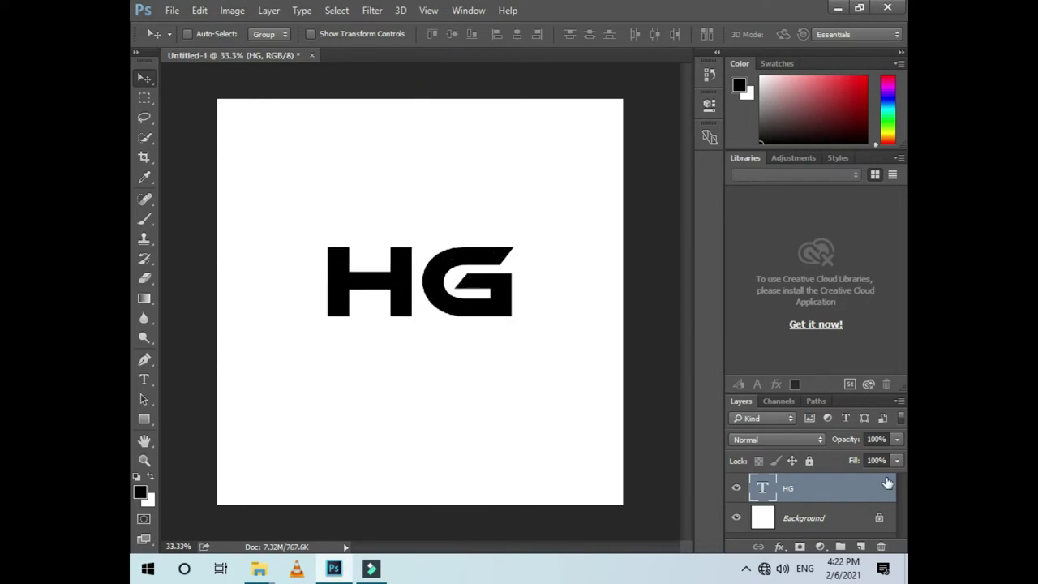
- Rasterize the HG text layer and enlarge the letters to span most of the canvas width
right_click(851, 491)
click(666, 236)
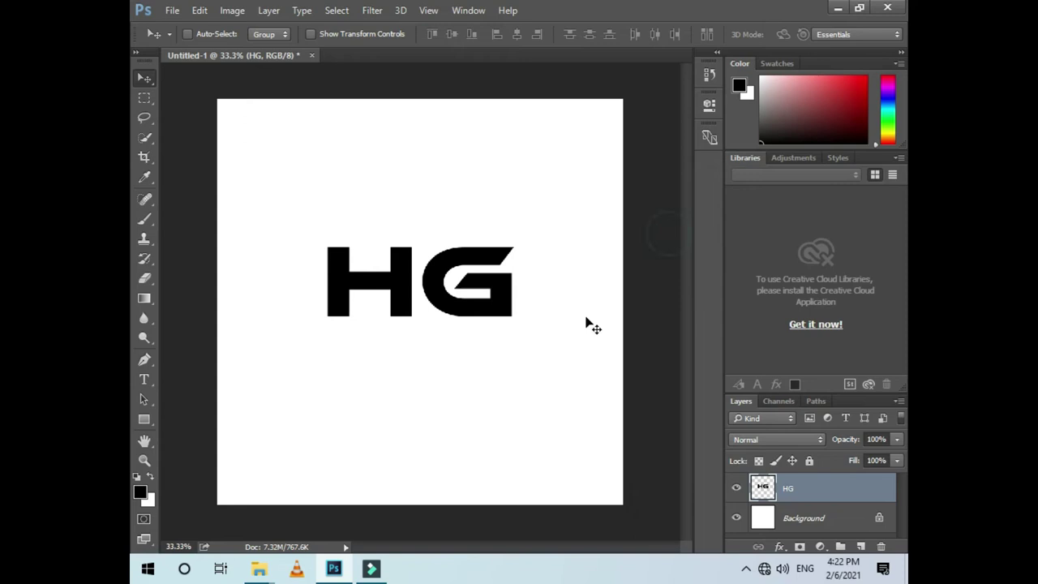
key(ctrl+t)
drag(512, 317, 544, 366)
key(Return)
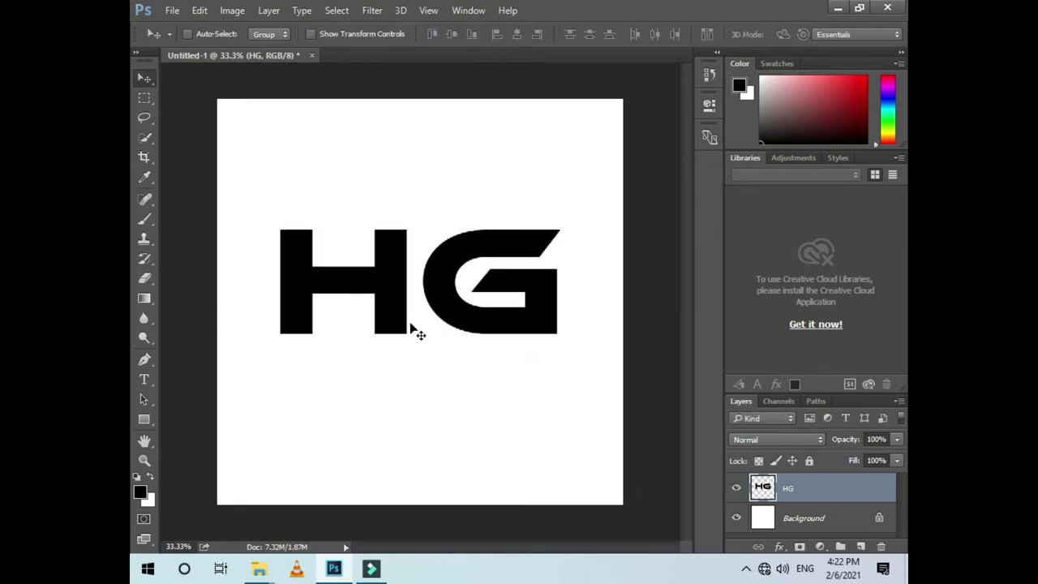
- Select the letter H with a rectangular marquee and cut it onto its own layer
click(145, 97)
drag(239, 189, 414, 381)
right_click(392, 308)
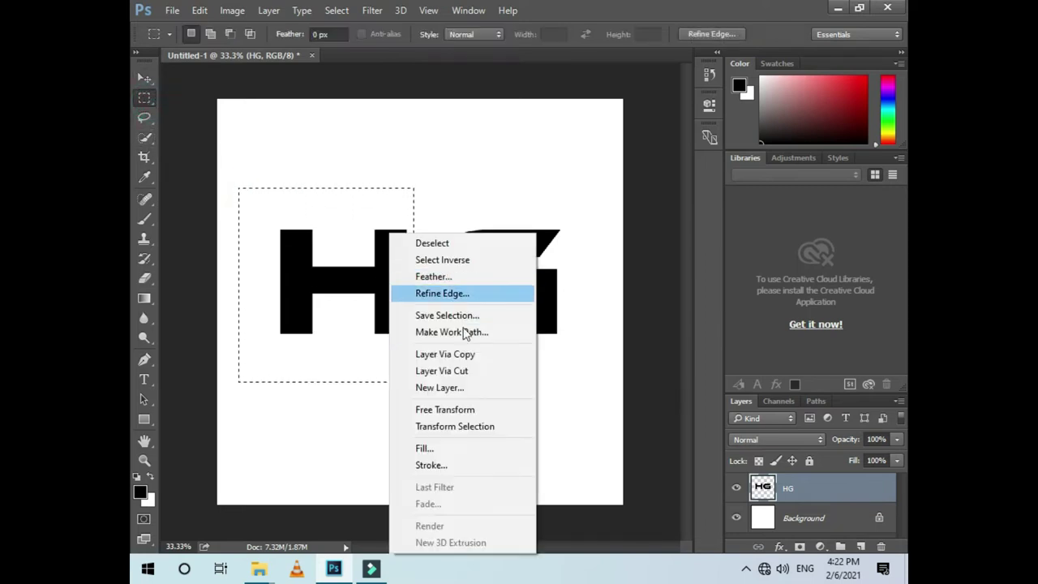
click(468, 373)
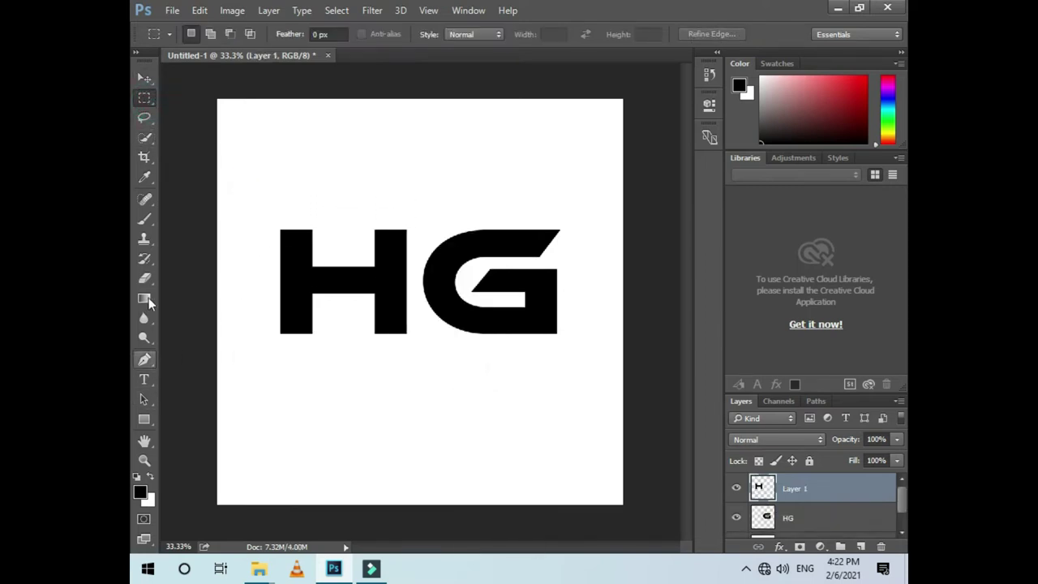
- Draw a black rectangle about 480 × 411 px from the H's second stem across the G, matching the letters' height
click(144, 419)
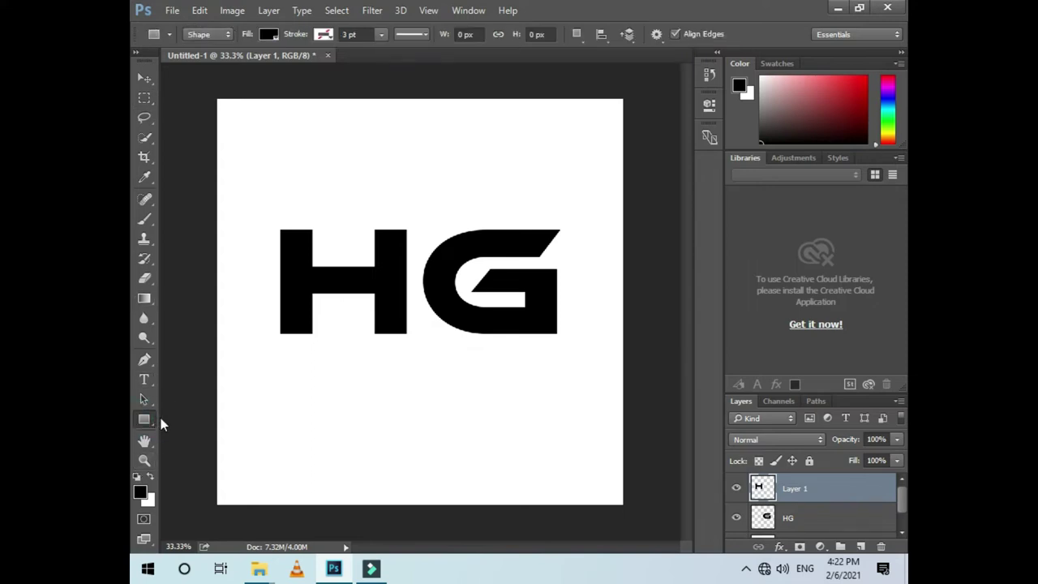
key(ctrl+plus)
key(ctrl+plus)
key(ctrl+plus)
drag(337, 301, 250, 324)
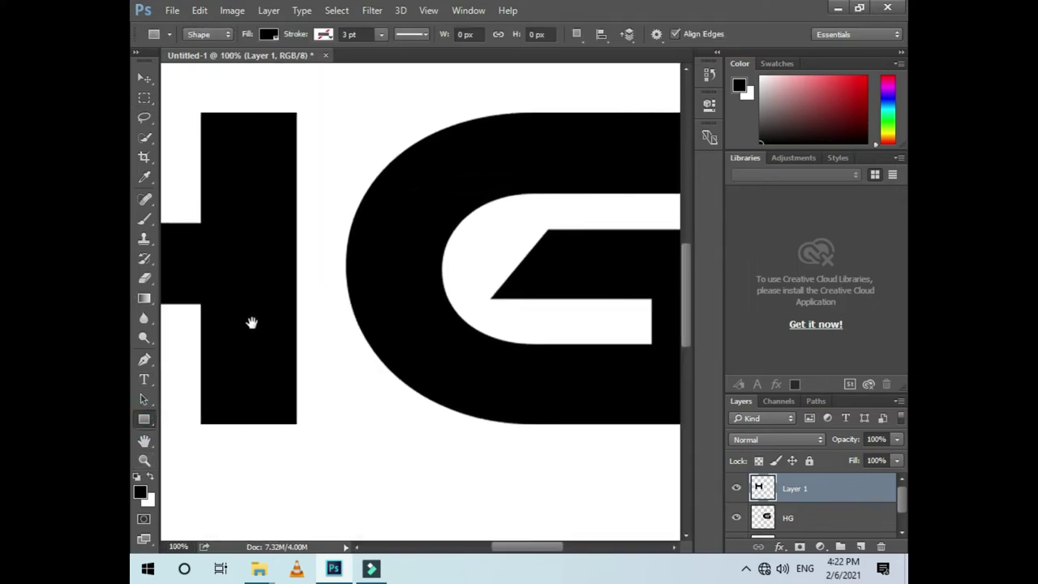
drag(319, 169, 258, 167)
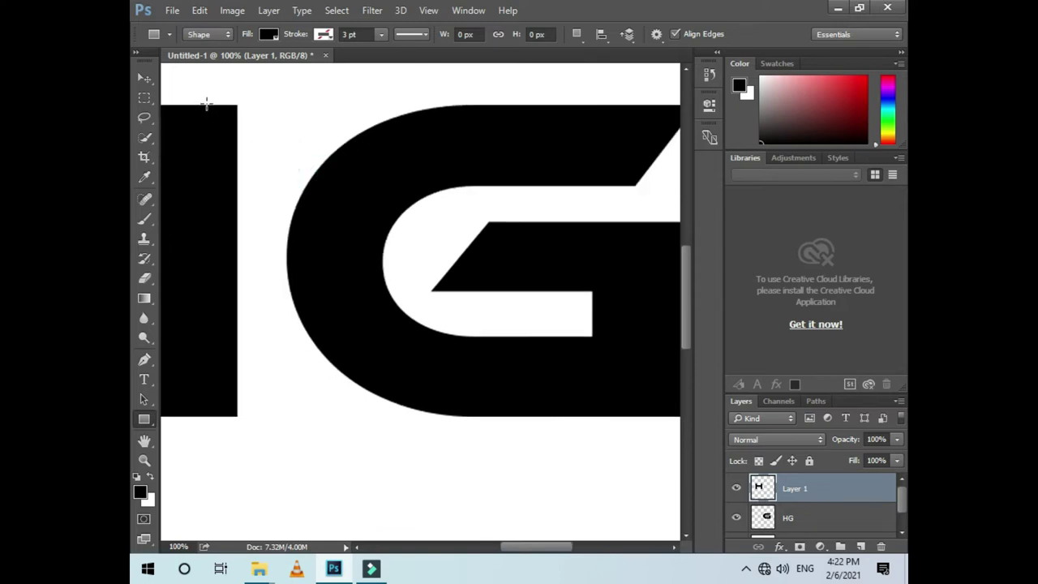
drag(205, 104, 568, 417)
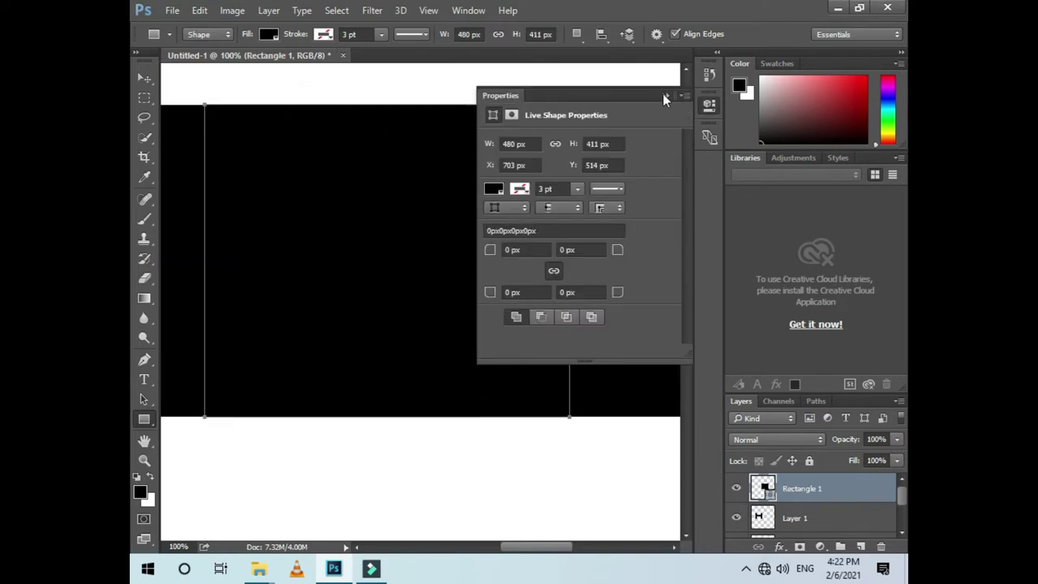
click(663, 96)
click(144, 77)
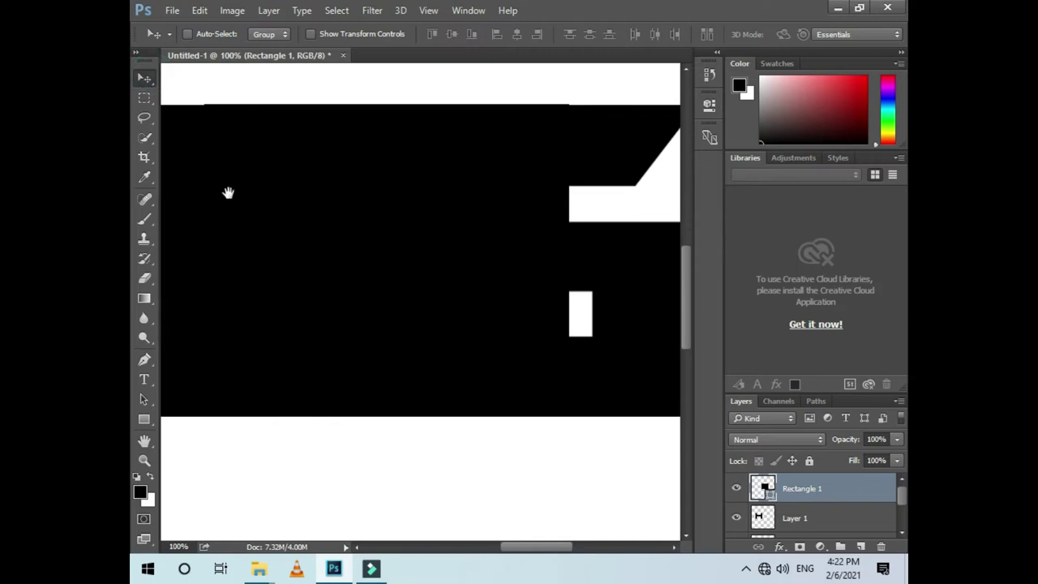
- Transform the rectangle so its upper edge lines up exactly with the top of the H
drag(229, 190, 304, 191)
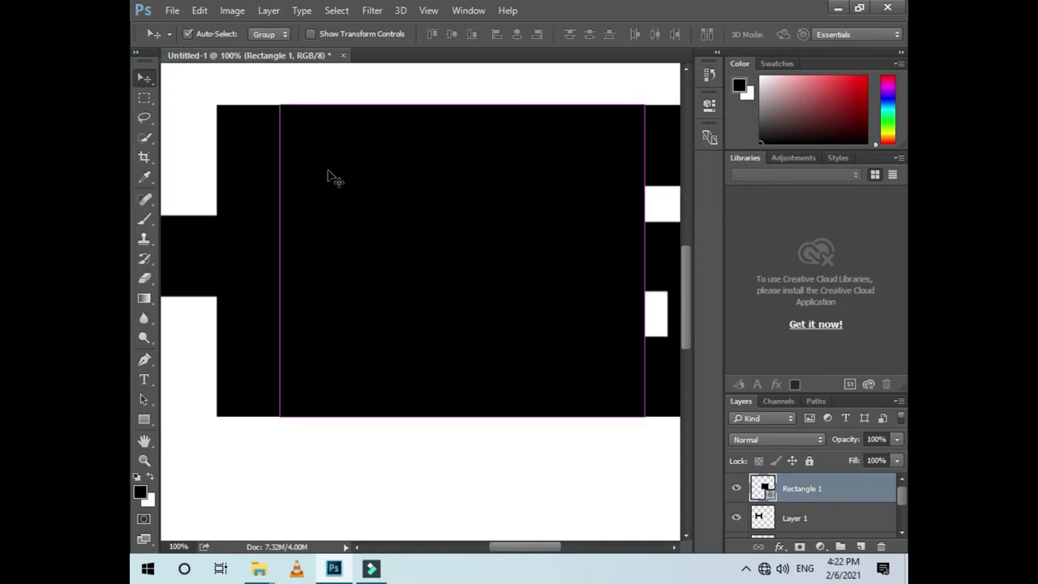
scroll(334, 178, up, 2)
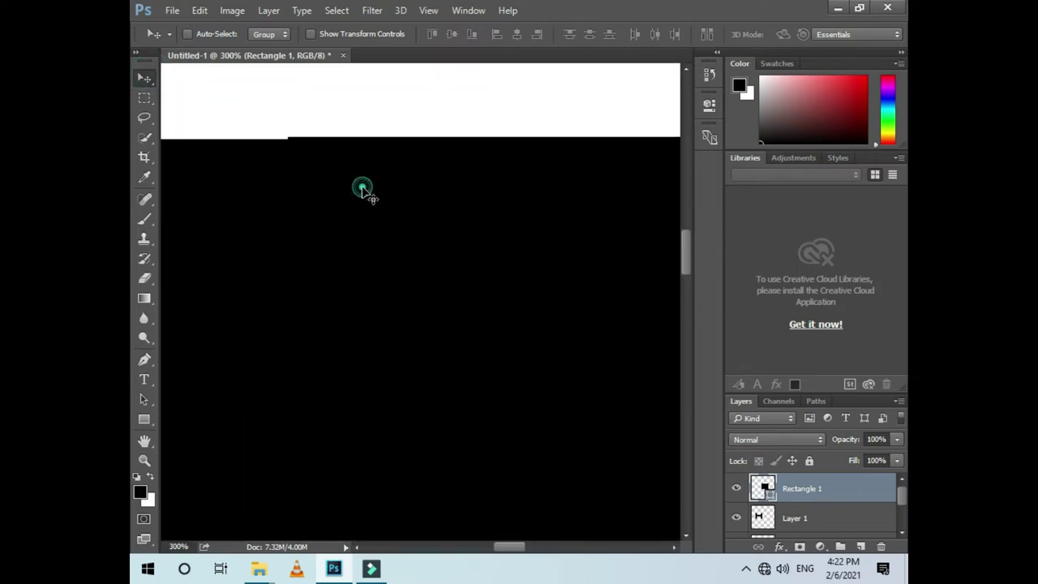
key(ctrl+t)
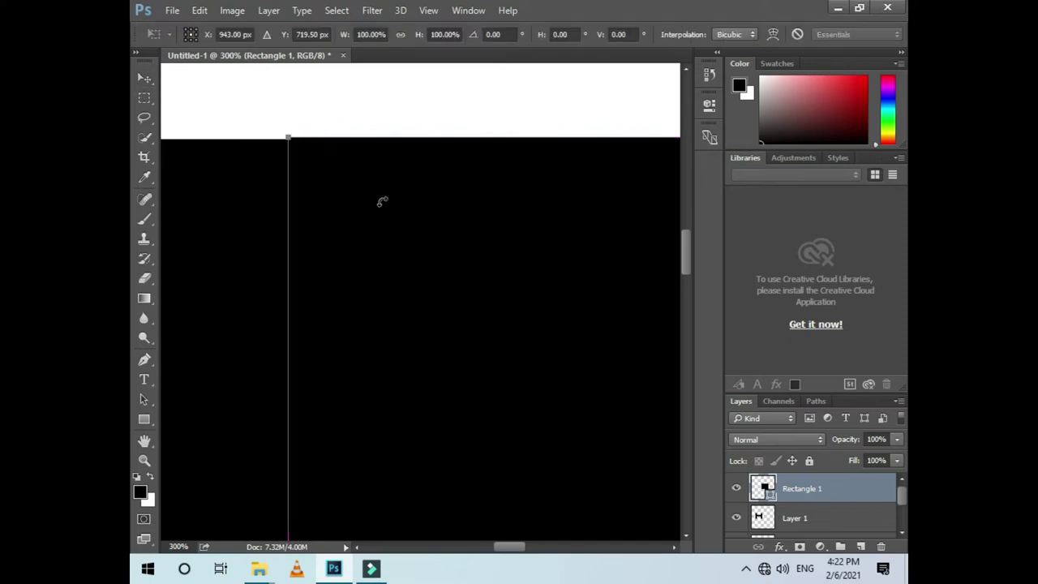
scroll(552, 246, up, 4)
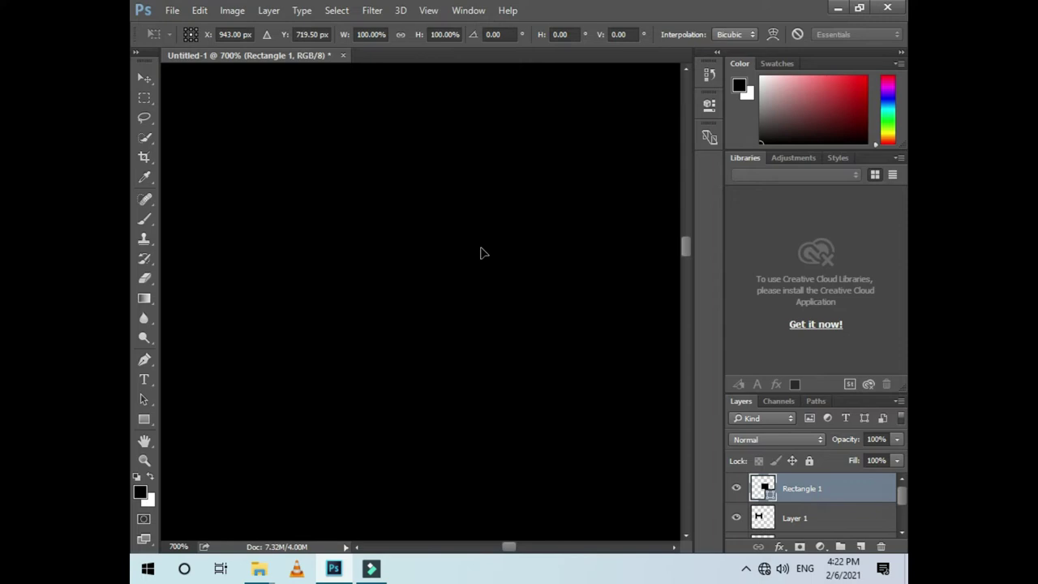
drag(403, 215, 408, 262)
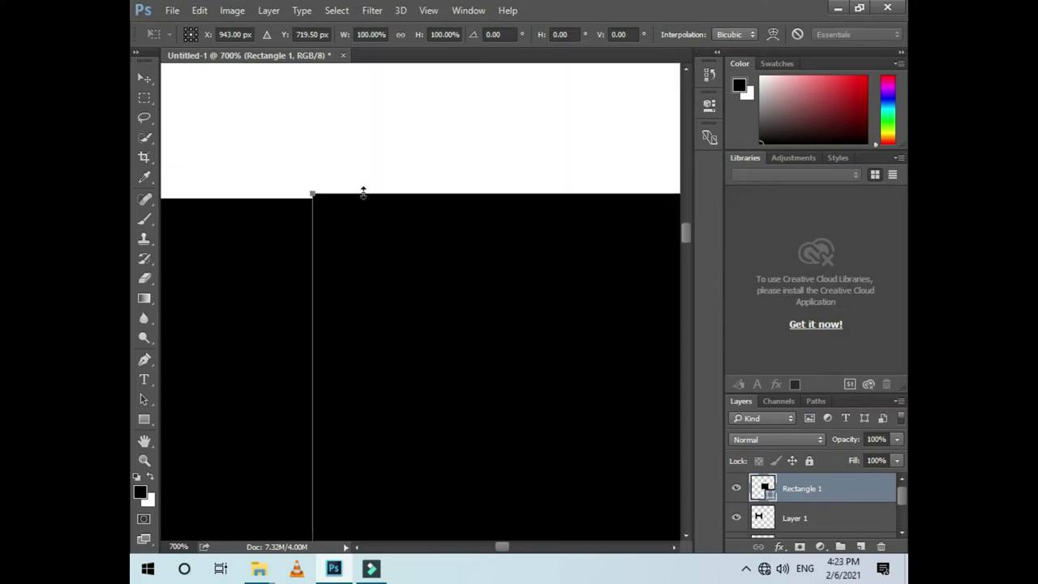
drag(363, 193, 364, 195)
key(Return)
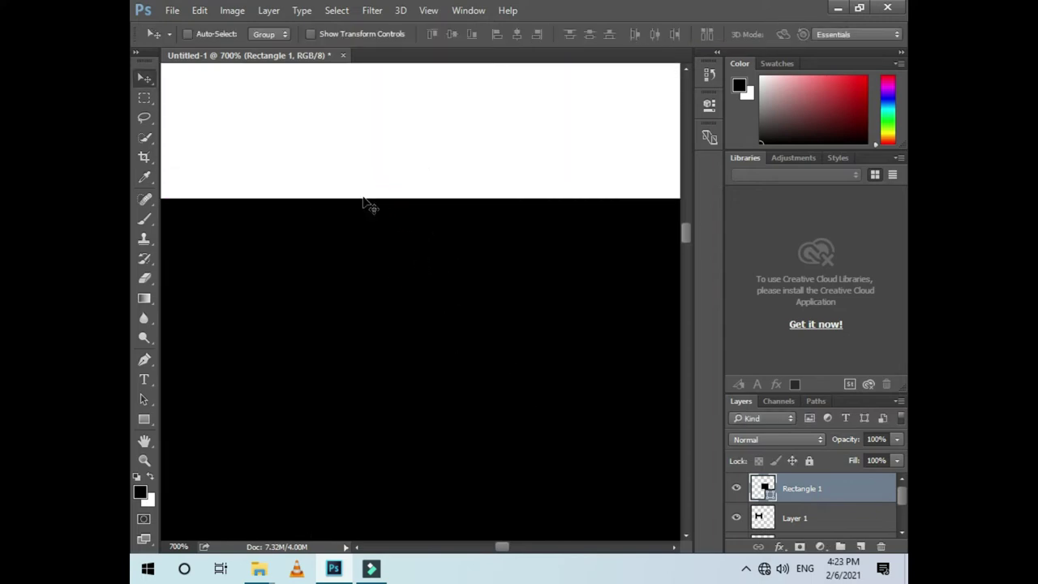
key(ctrl+0)
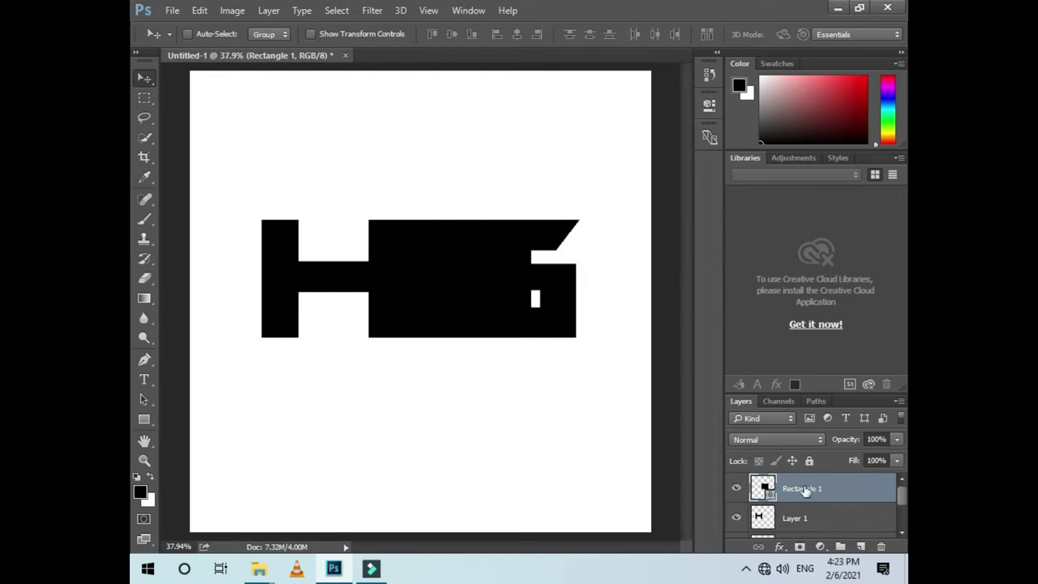
- Reorder the layers so Rectangle 1 lies beneath both letter layers, and make the HG layer active
click(820, 546)
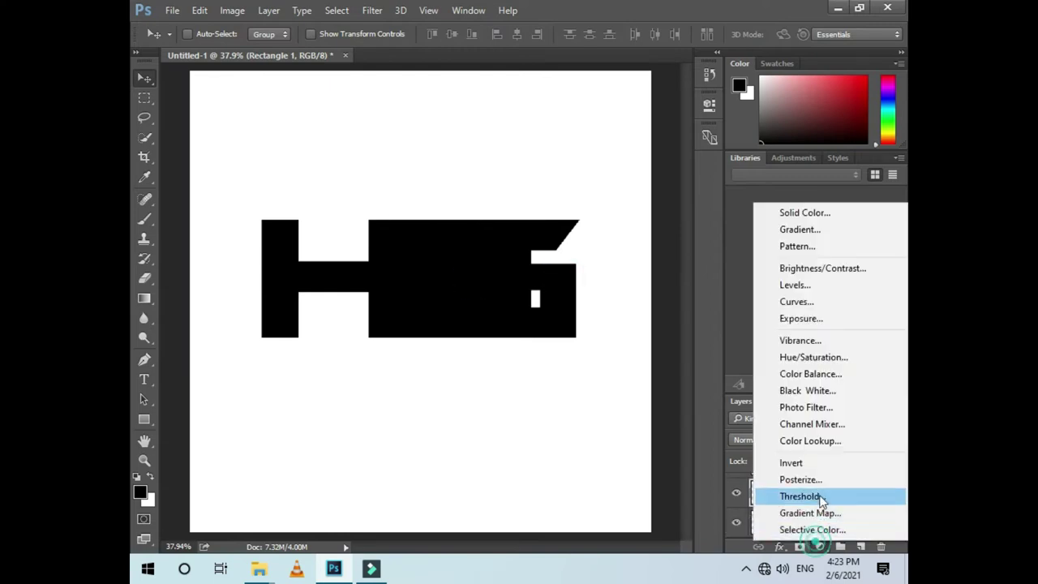
click(685, 483)
drag(814, 523, 851, 480)
click(815, 484)
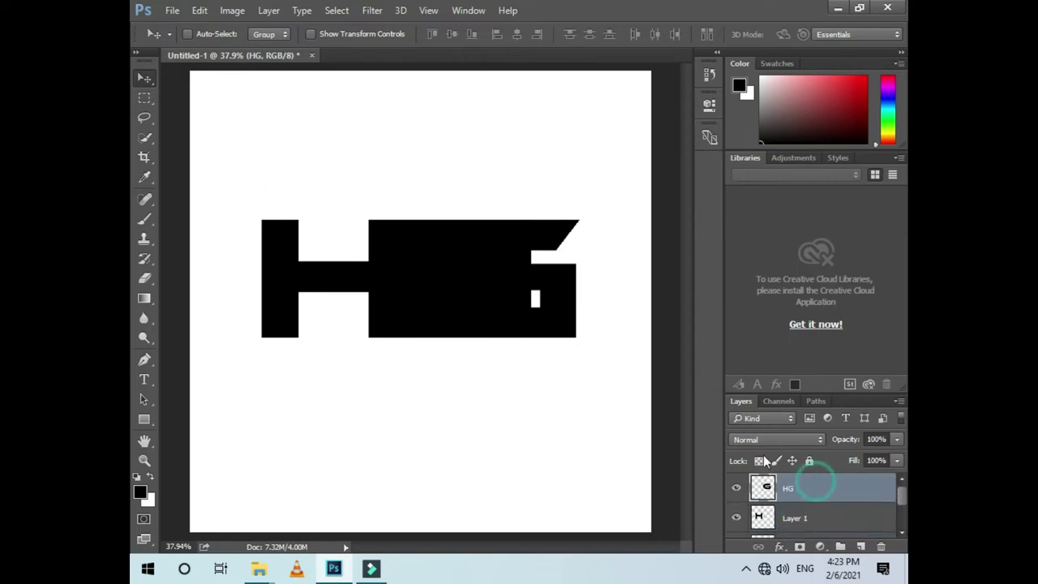
- Select the G on the HG layer and expand the selection by 7 pixels
click(145, 137)
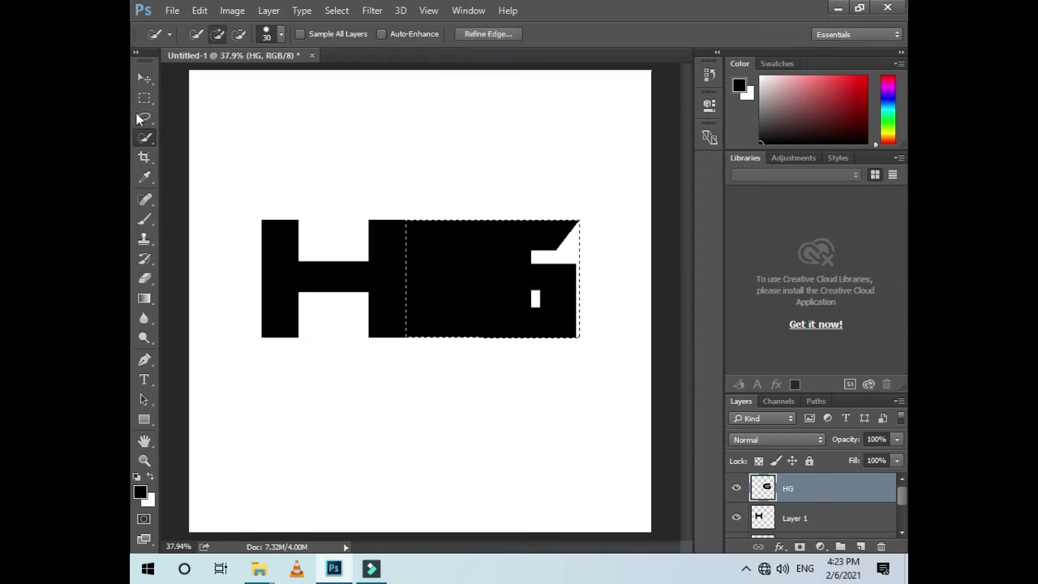
click(336, 11)
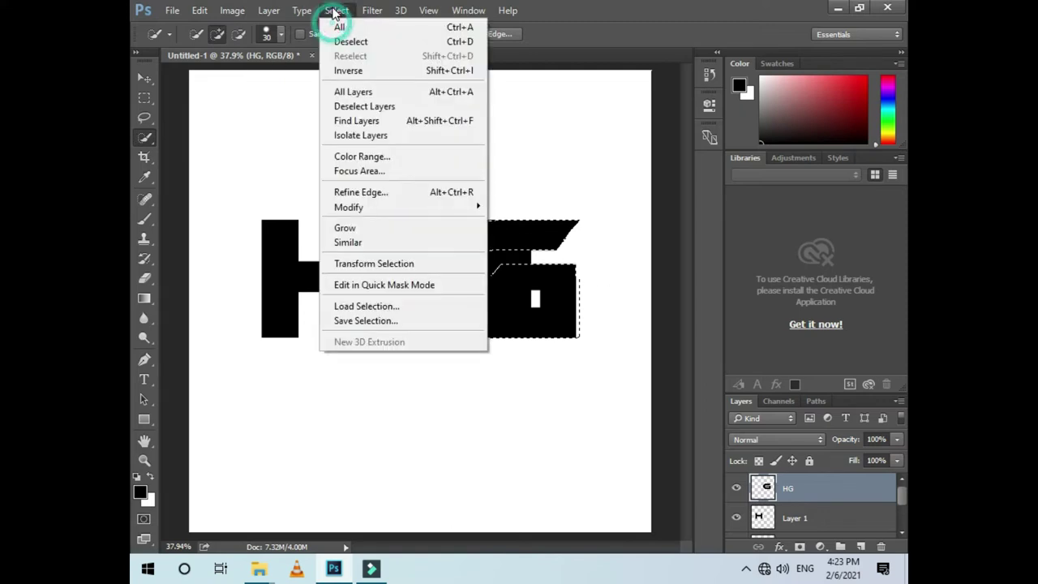
click(417, 208)
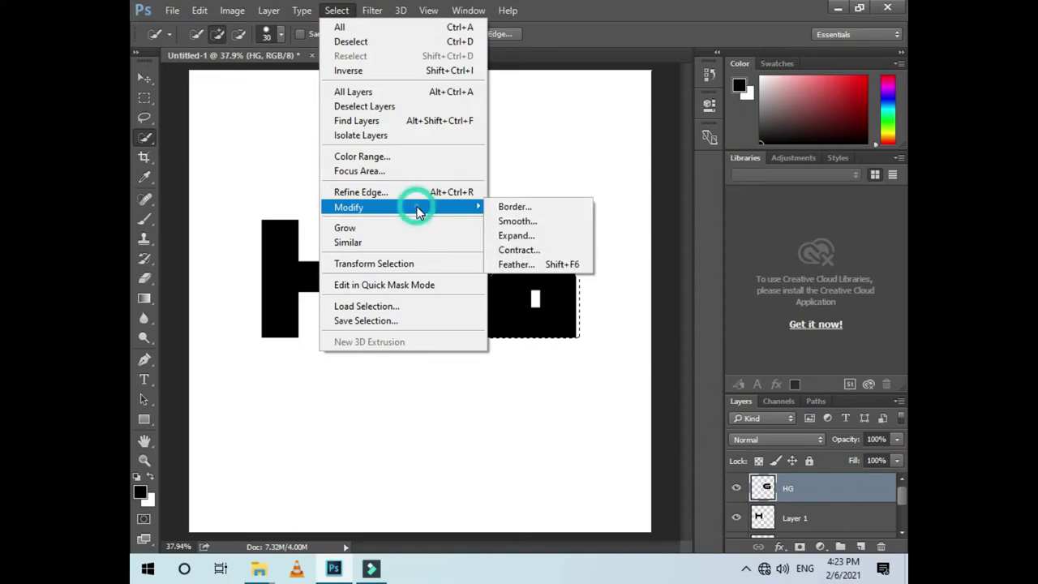
click(502, 235)
click(501, 195)
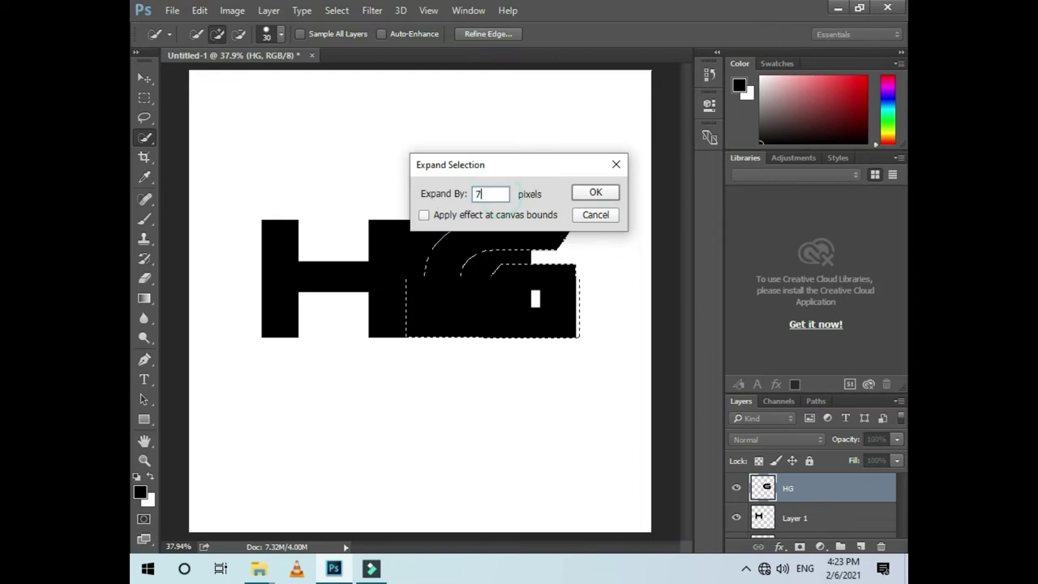
click(596, 193)
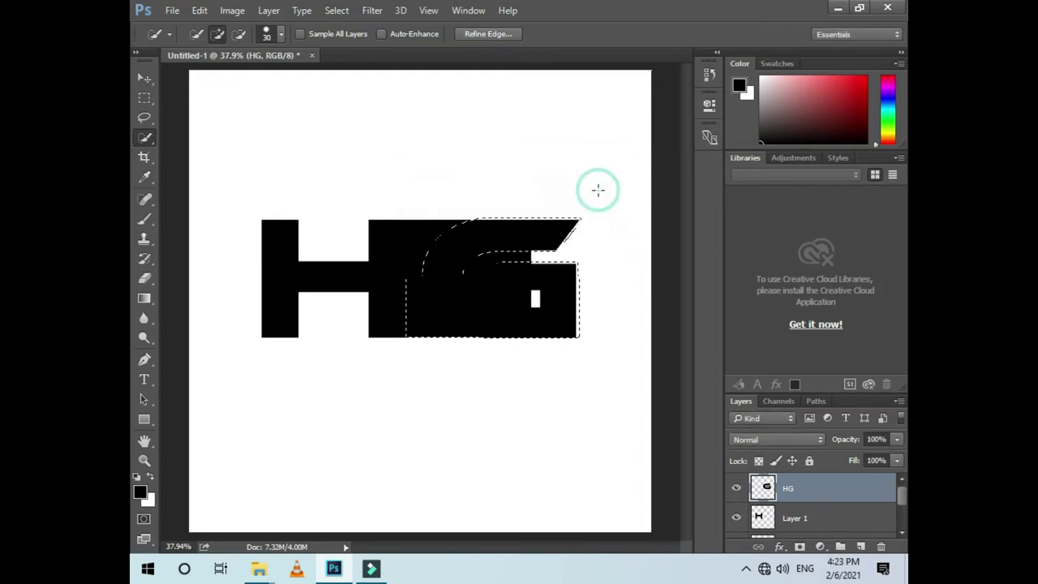
- Try to delete the G-shaped selection from the HG layer, restore it, and try deleting it from Rectangle 1
key(Delete)
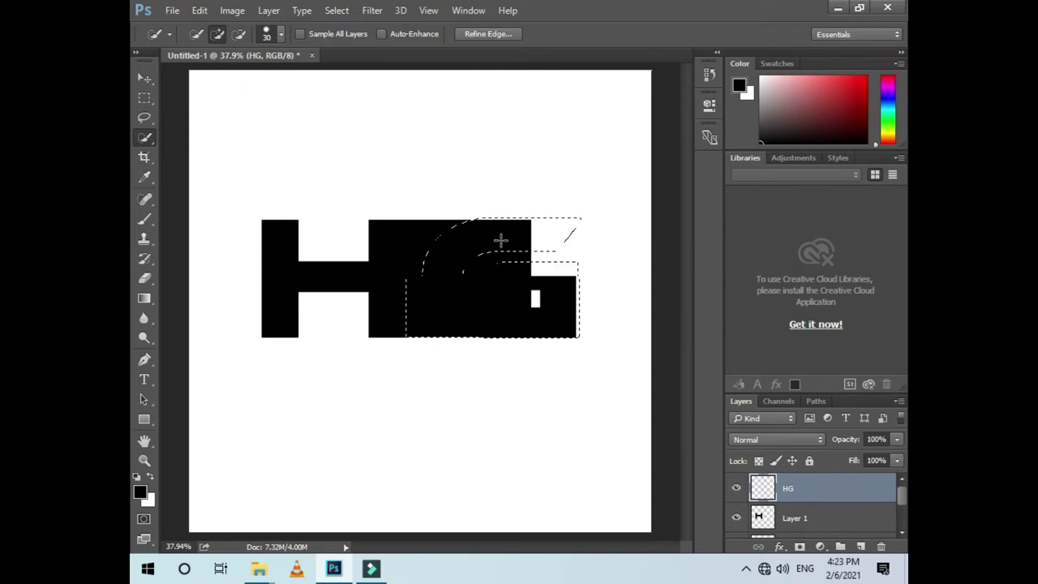
key(alt+BackSpace)
scroll(801, 518, down, 1)
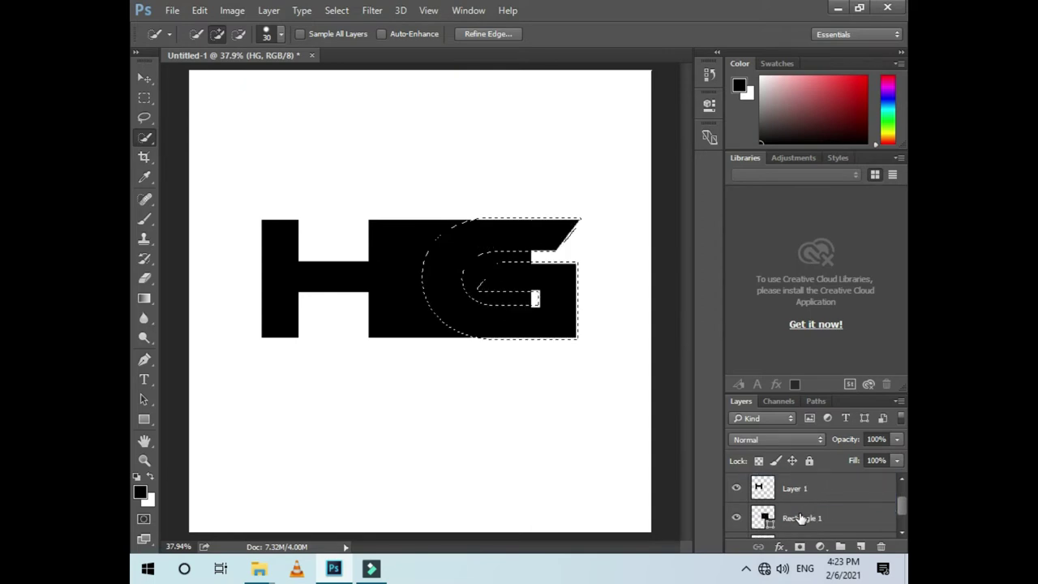
click(801, 519)
key(Delete)
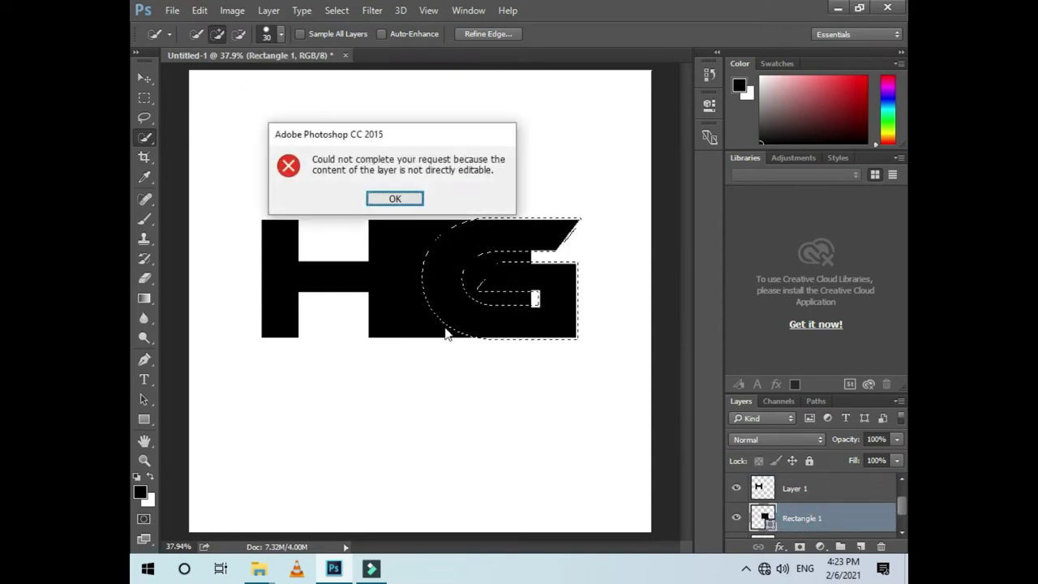
click(395, 199)
- Rasterize the Rectangle 1 layer, then undo back to the unexpanded G-shaped selection
right_click(820, 511)
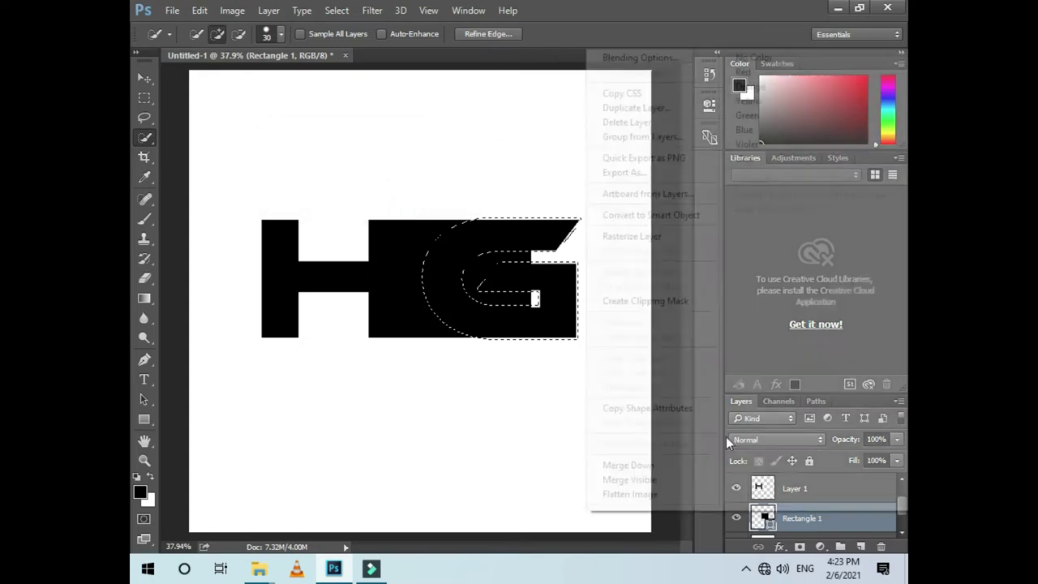
click(632, 237)
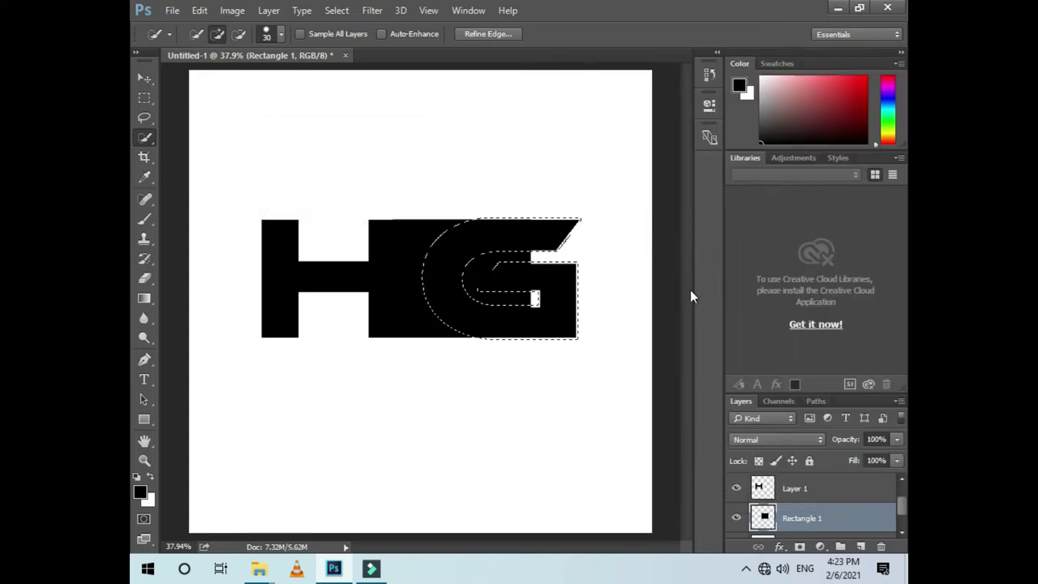
key(ctrl+z)
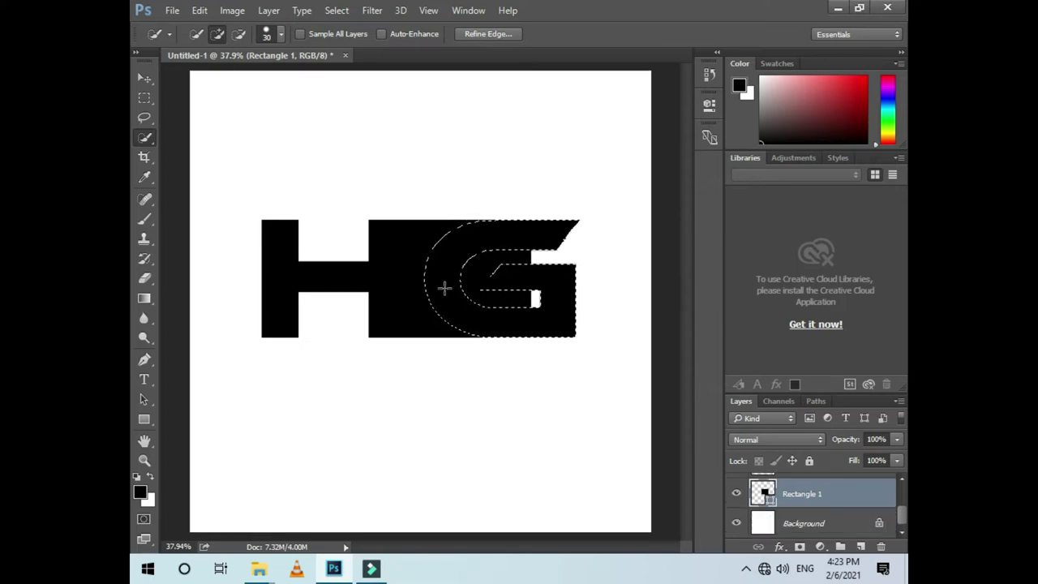
- Expand the G-shaped selection by 14 pixels
click(337, 9)
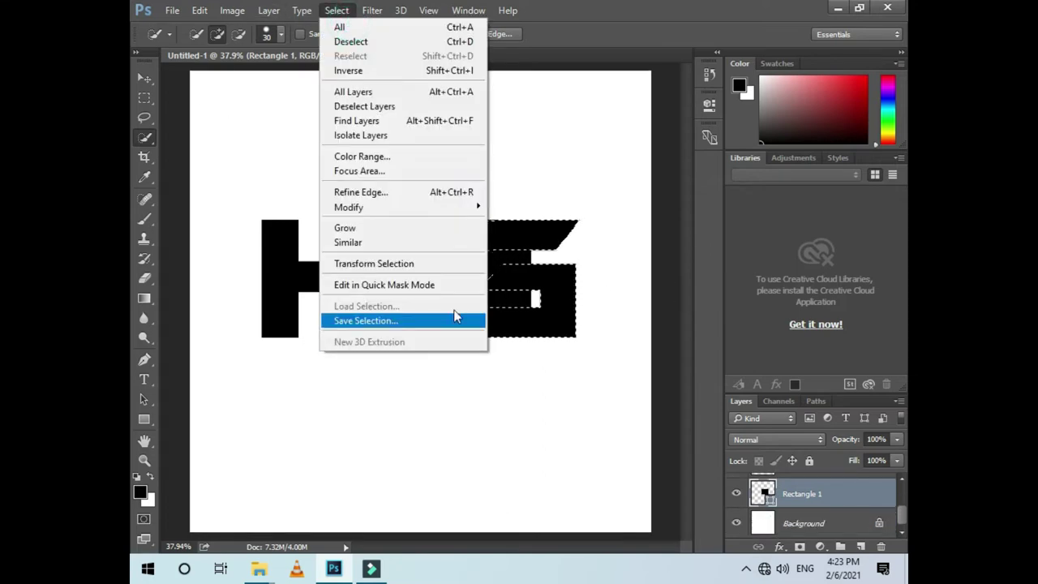
mouse_move(481, 206)
click(522, 236)
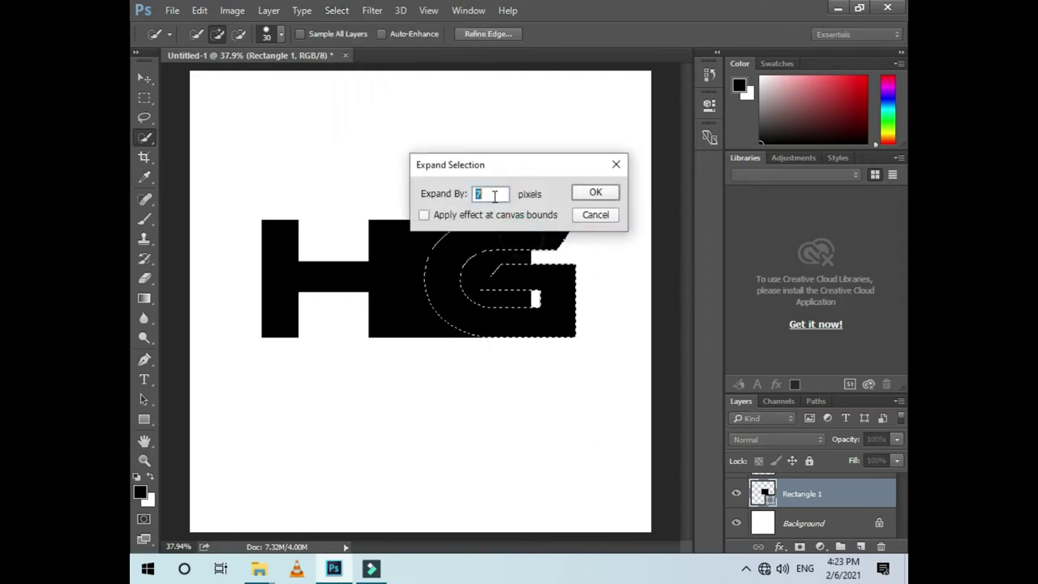
key(BackSpace)
text(14)
click(605, 196)
- Rasterize the Rectangle 1 layer, delete the expanded G-shaped area from it, and deselect
click(794, 494)
right_click(811, 494)
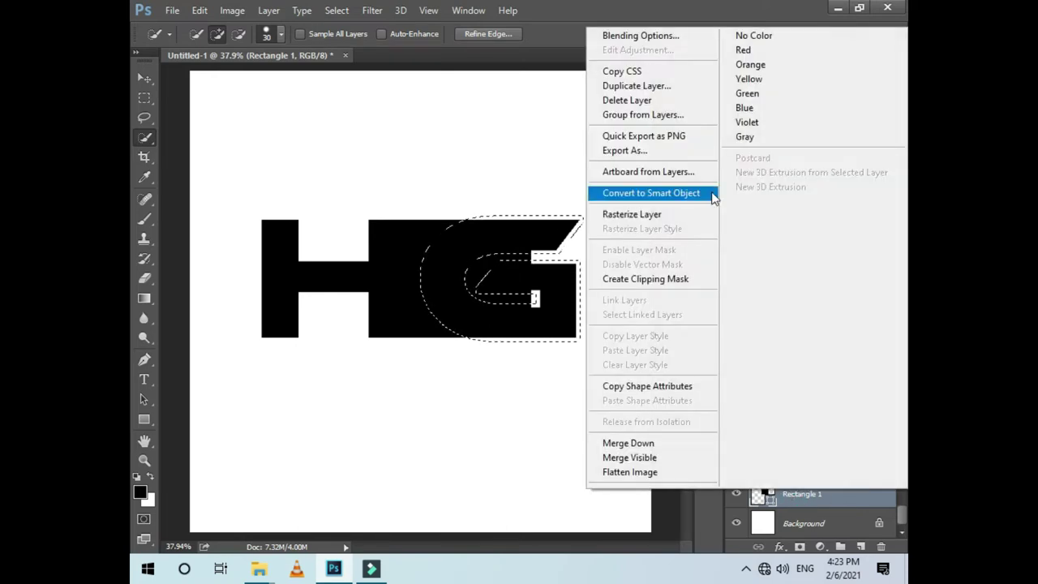
click(652, 214)
key(Delete)
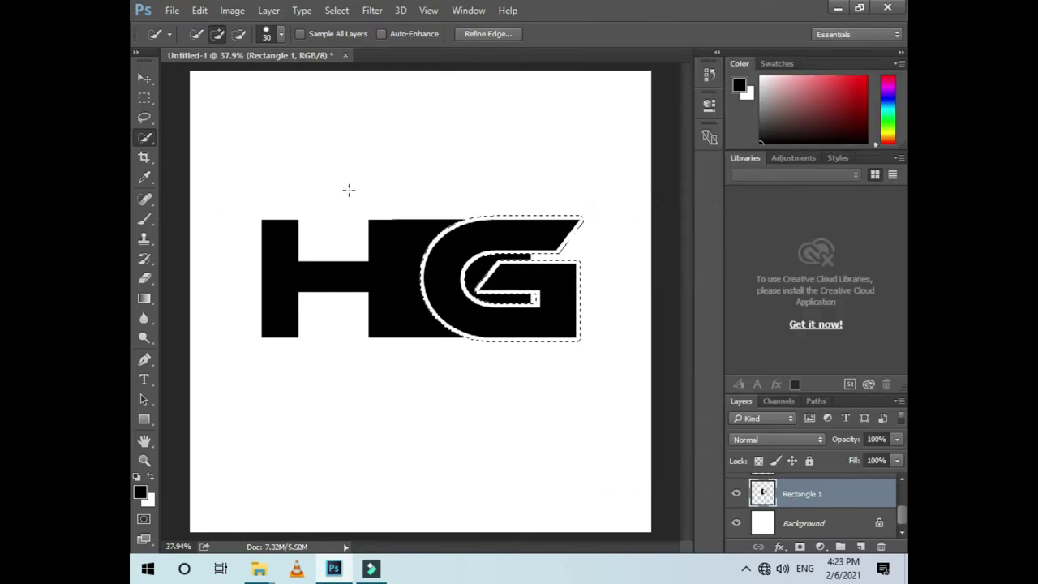
click(145, 79)
key(ctrl+d)
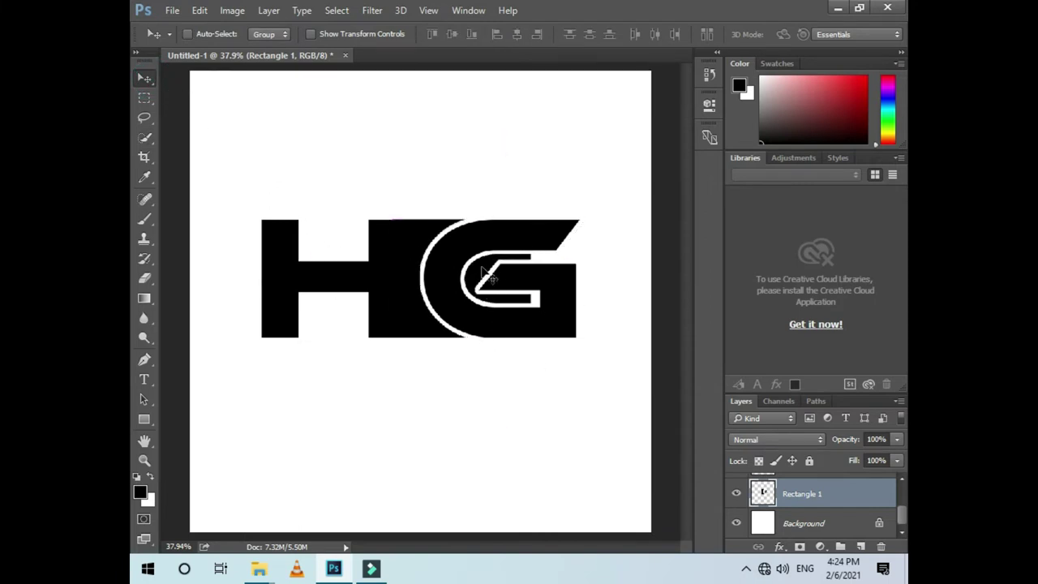
- Enable Auto-Select for the Move tool, hide the HG layer, and make Rectangle 1 the active layer
click(205, 34)
click(556, 327)
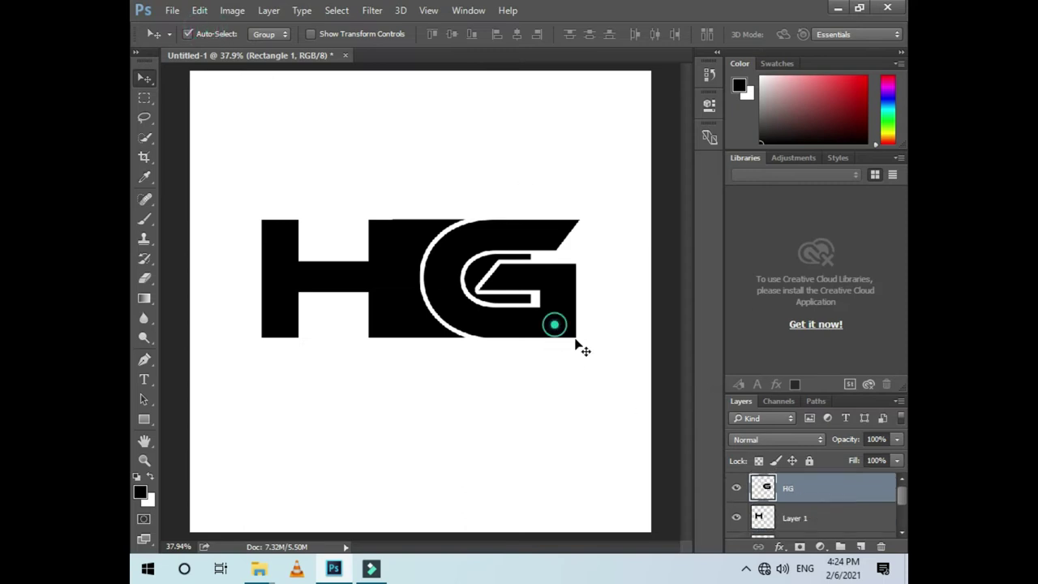
click(734, 486)
click(503, 307)
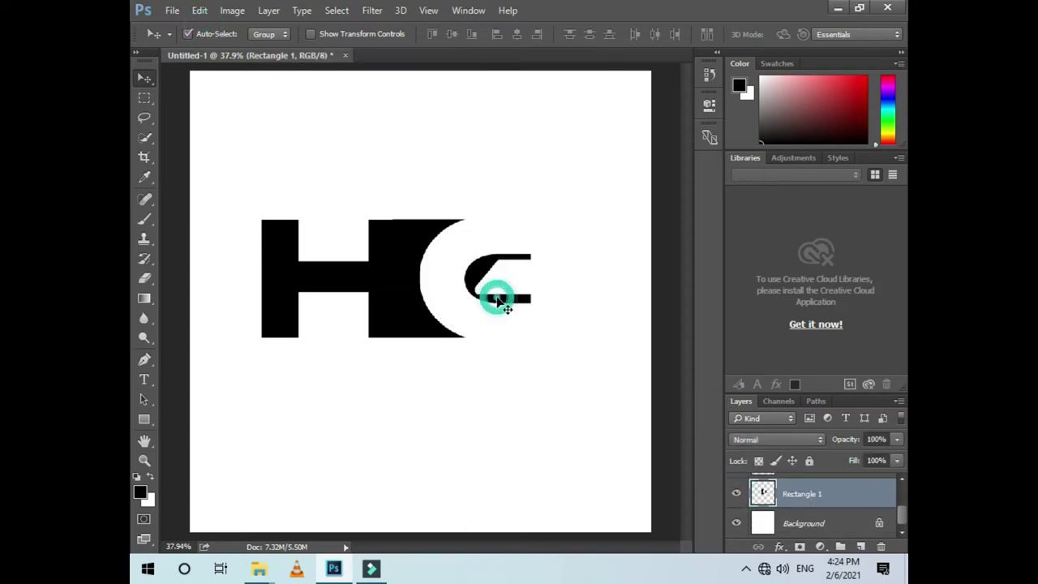
- Erase the leftover Rectangle 1 fragments inside the G area with a 400 px eraser, and show the HG layer again
key(e)
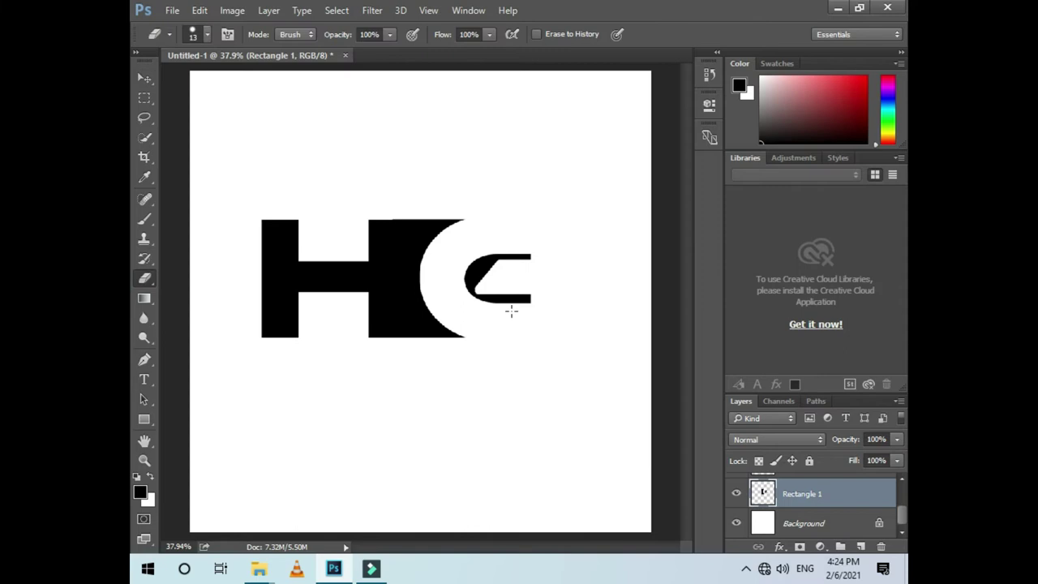
key(bracketright)
key(bracketright)
click(566, 283)
drag(536, 282, 523, 274)
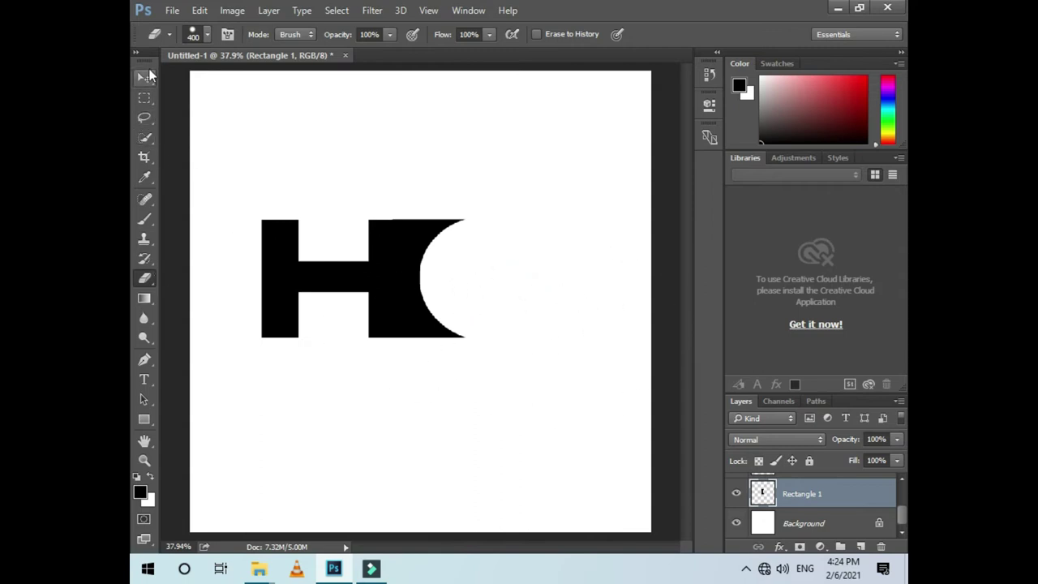
click(145, 77)
scroll(840, 510, up, 1)
scroll(766, 497, up, 1)
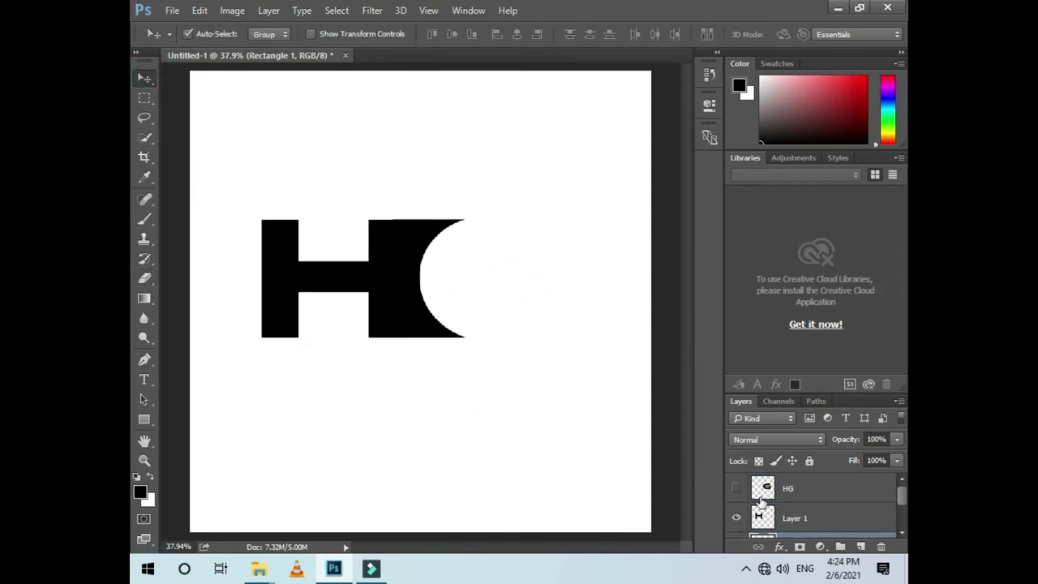
click(736, 488)
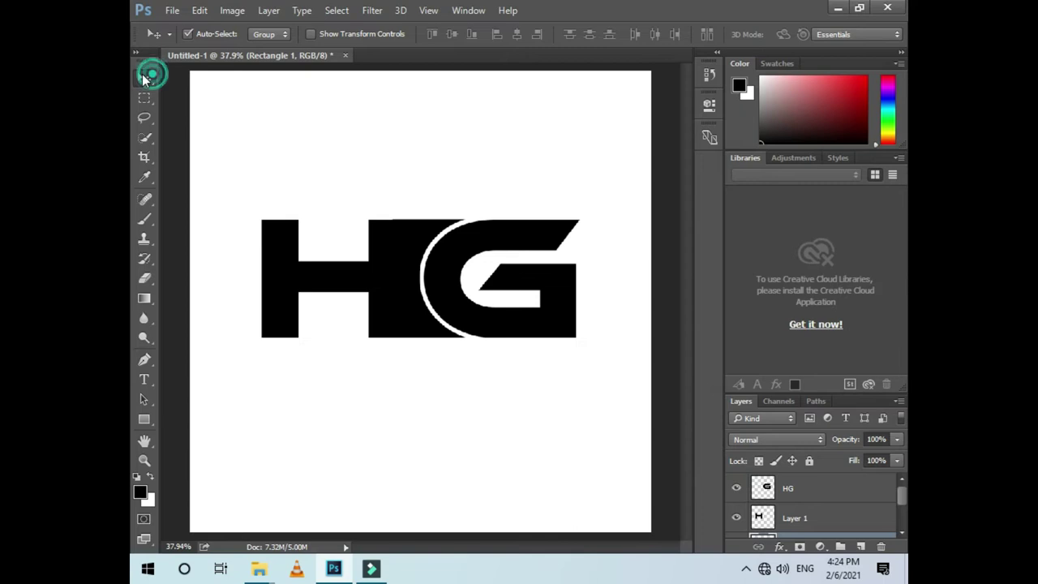
- Select the HG, Layer 1 and Rectangle 1 layers together and put them in one group
click(389, 284)
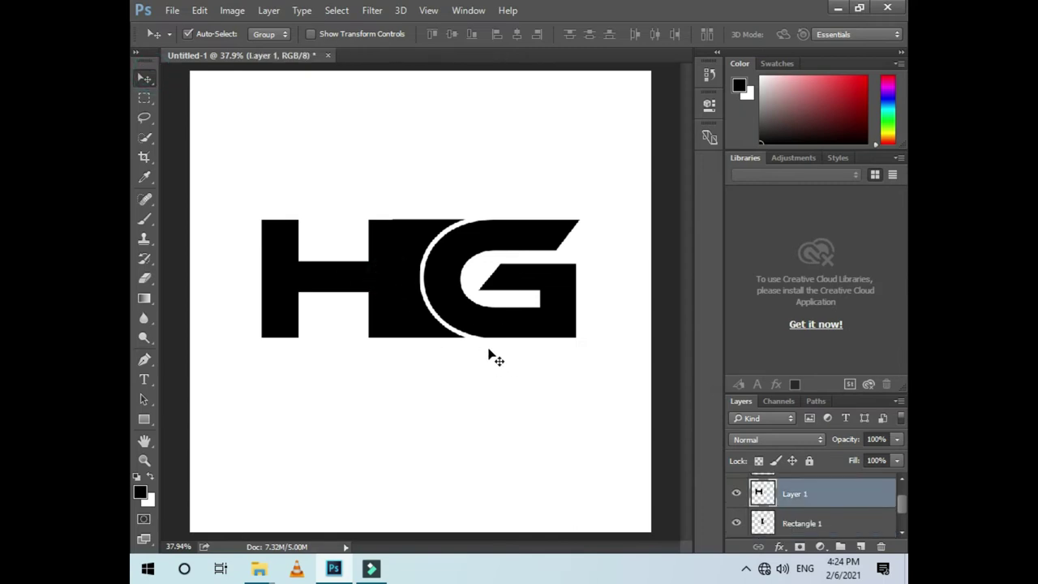
key(ctrl+plus)
key(ctrl+plus)
click(447, 283)
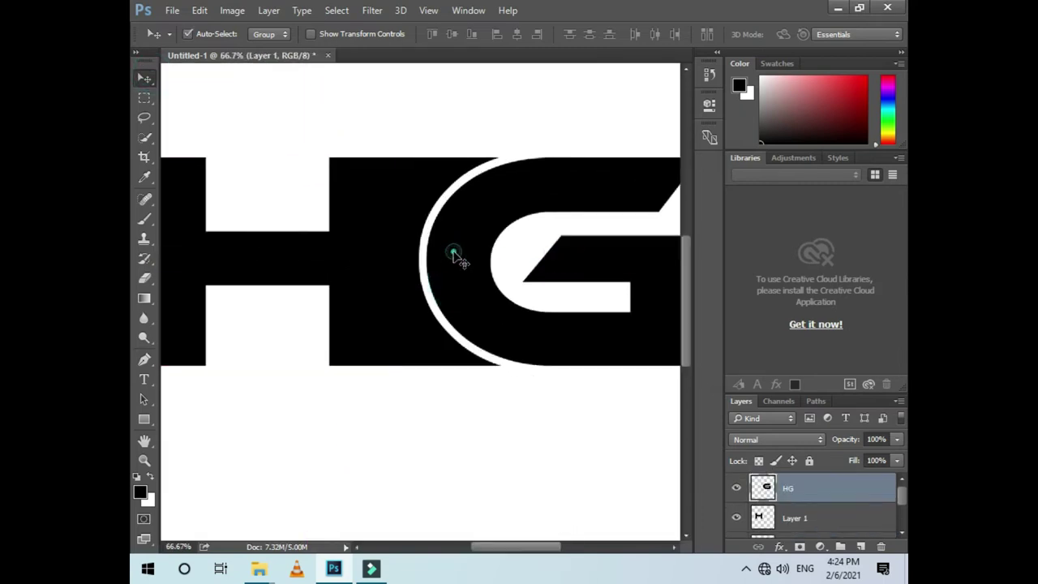
shift+click(426, 190)
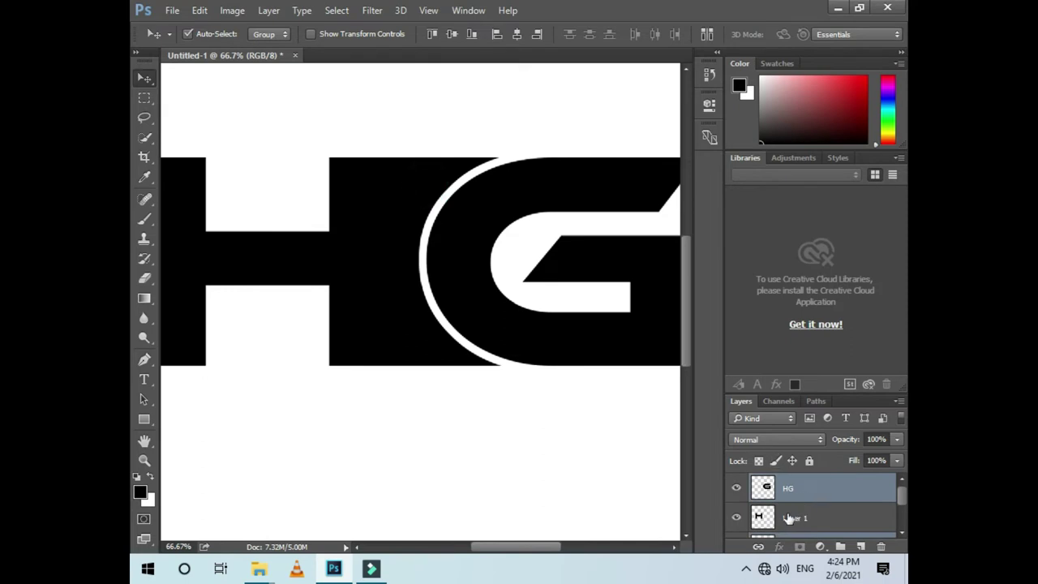
shift+click(287, 269)
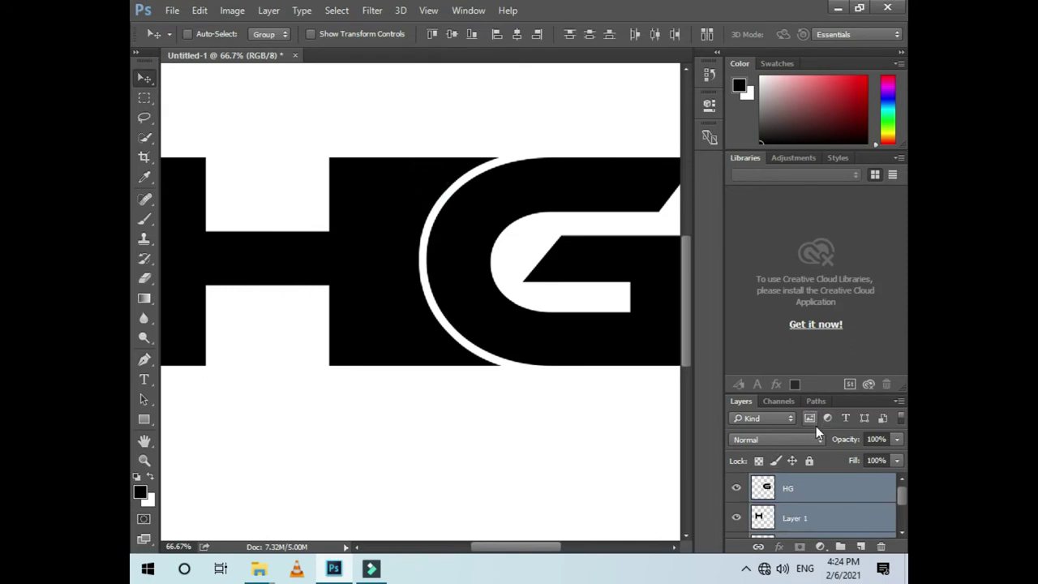
key(ctrl+g)
drag(847, 517, 839, 545)
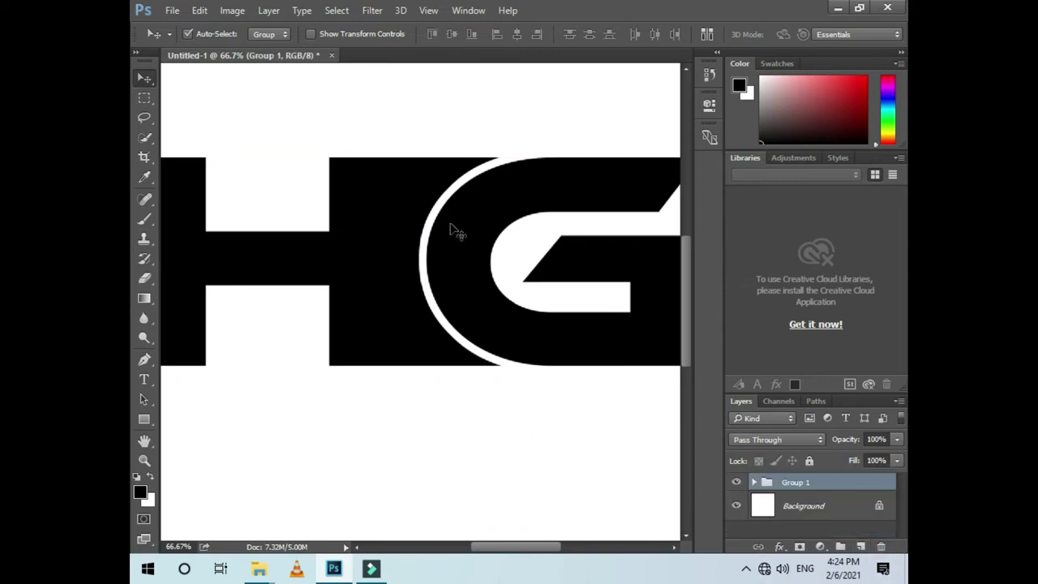
- Try moving the whole logo group to another spot on the canvas, and undo the move
drag(458, 247, 469, 277)
key(ctrl+minus)
key(ctrl+minus)
key(ctrl)
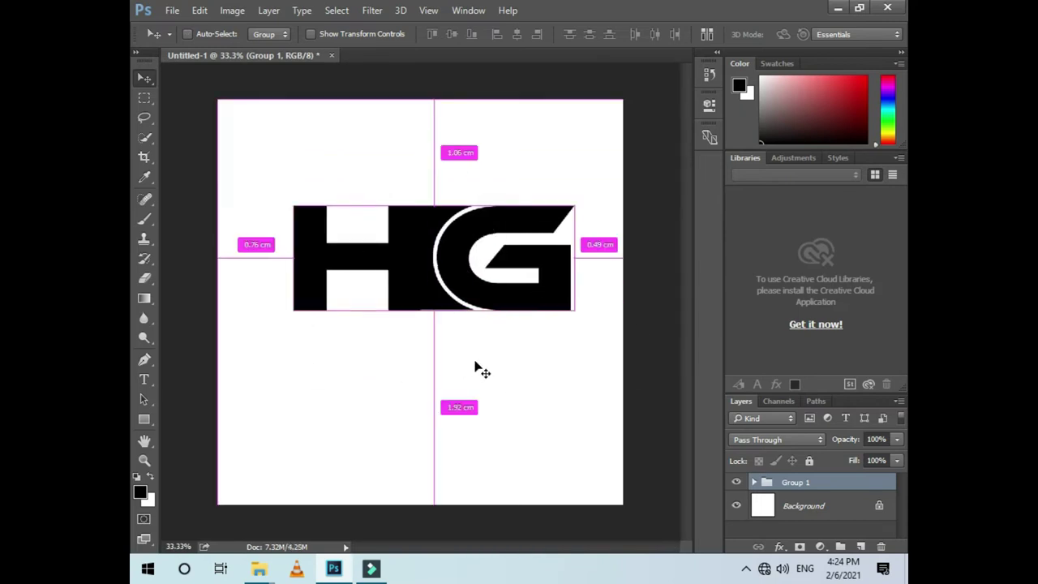
key(ctrl+z)
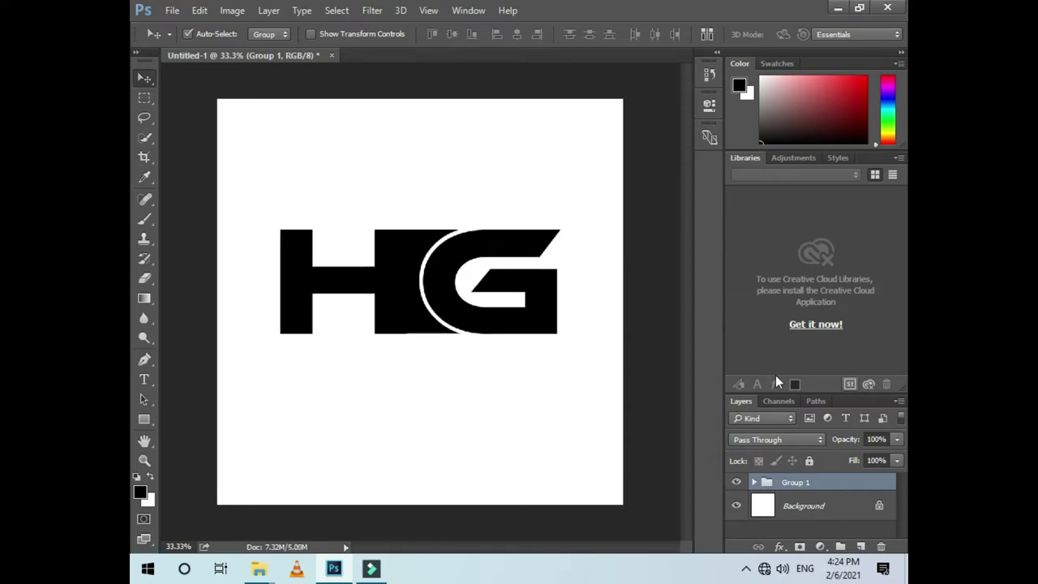
- Select the HG and Rectangle 1 layers inside the group and nudge them left together so the G overlaps the H's right stem
click(756, 482)
click(807, 508)
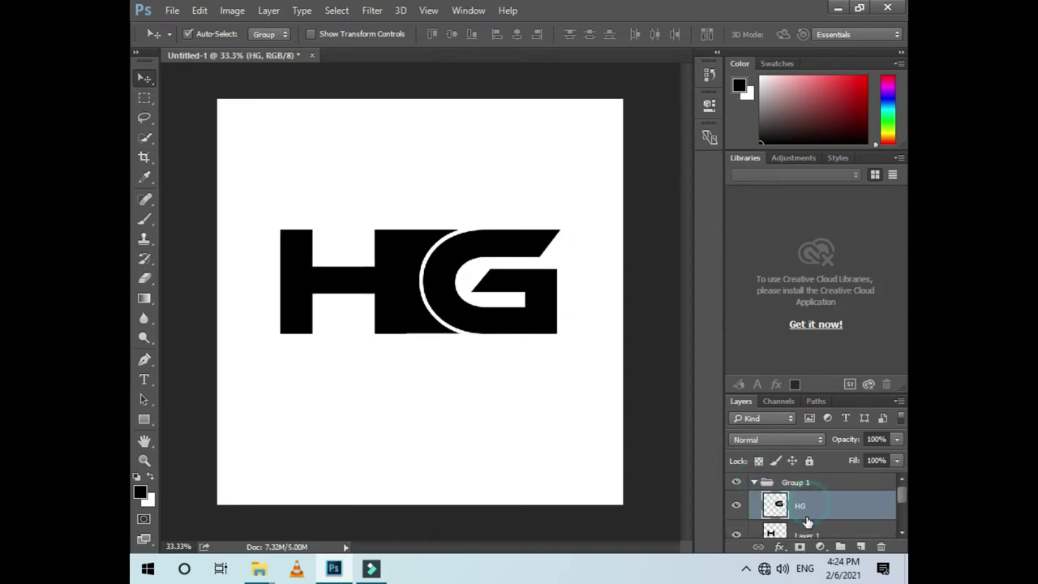
scroll(809, 520, down, 2)
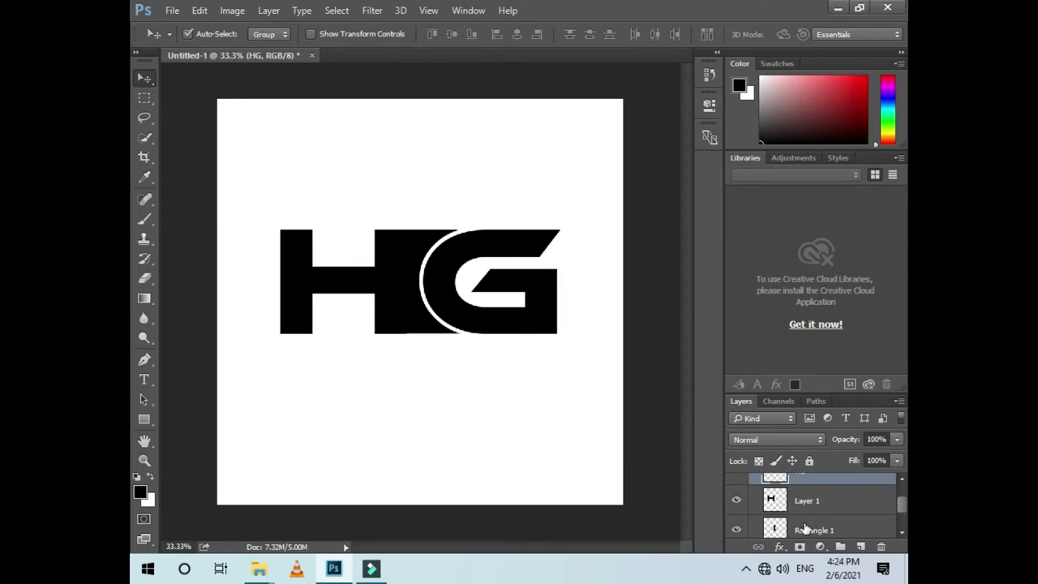
click(804, 528)
scroll(805, 525, up, 1)
ctrl+click(829, 487)
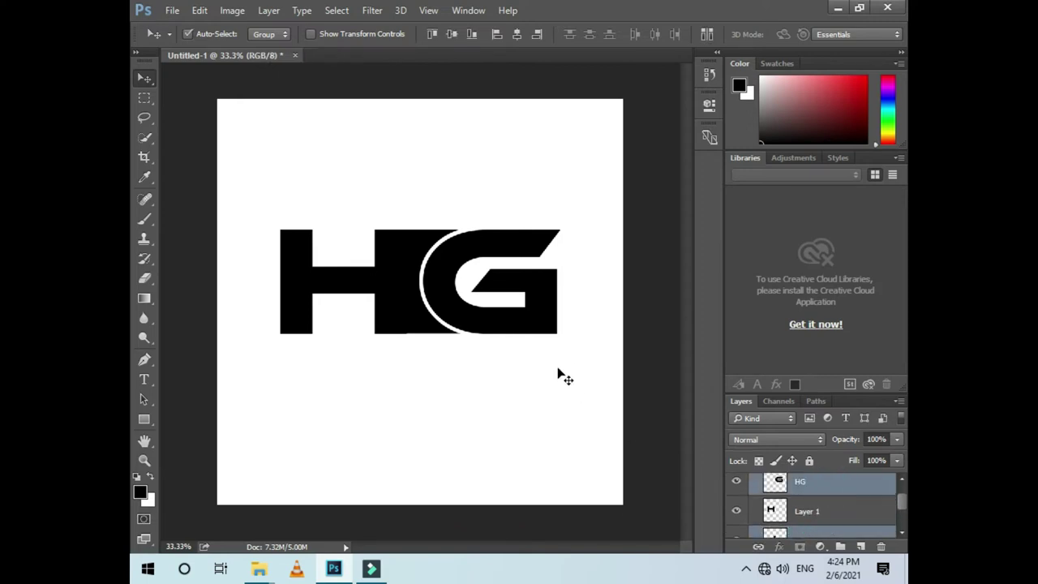
key(shift+Left)
key(shift+Left)
key(shift+Left)
key(shift+Left)
key(shift+Left)
key(shift+Left)
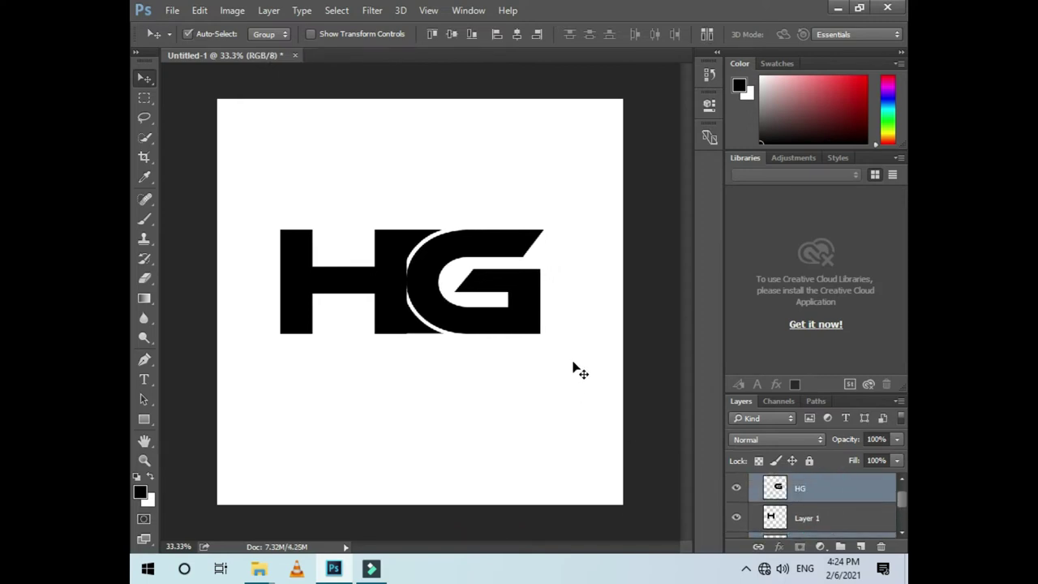
key(Left)
key(Left)
key(Left)
key(Left)
key(Left)
key(Left)
click(550, 397)
key(ctrl+g)
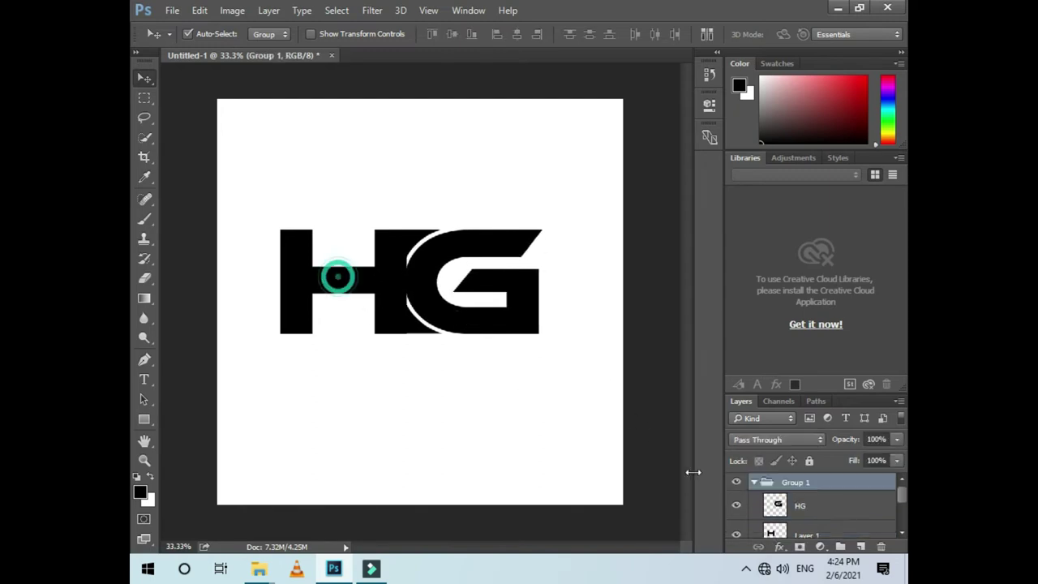
- On Layer 1, erase the part of the H stem that covers the white gap around the G, using the 400 px eraser
click(801, 507)
scroll(801, 508, down, 1)
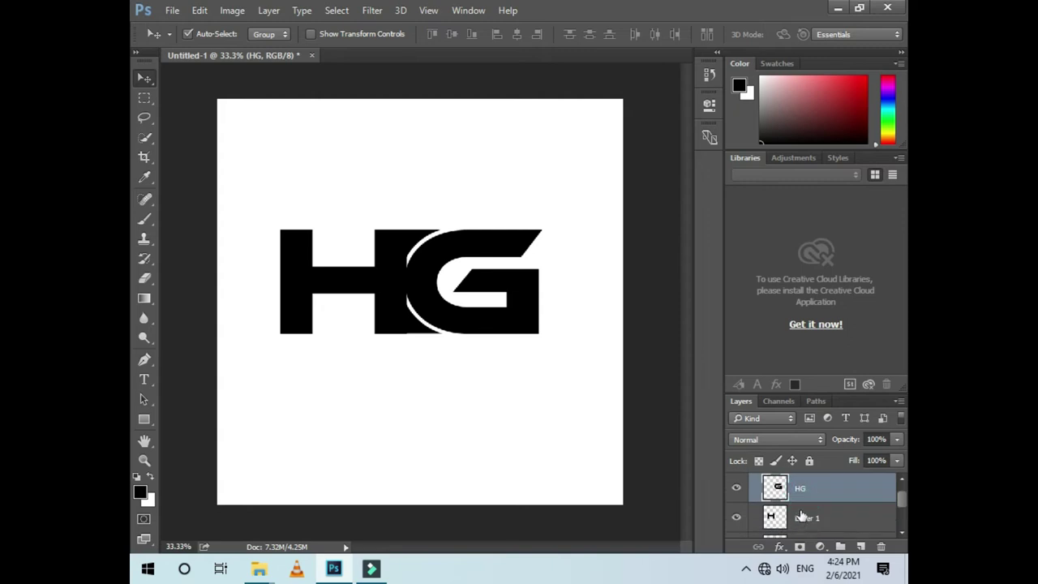
click(801, 517)
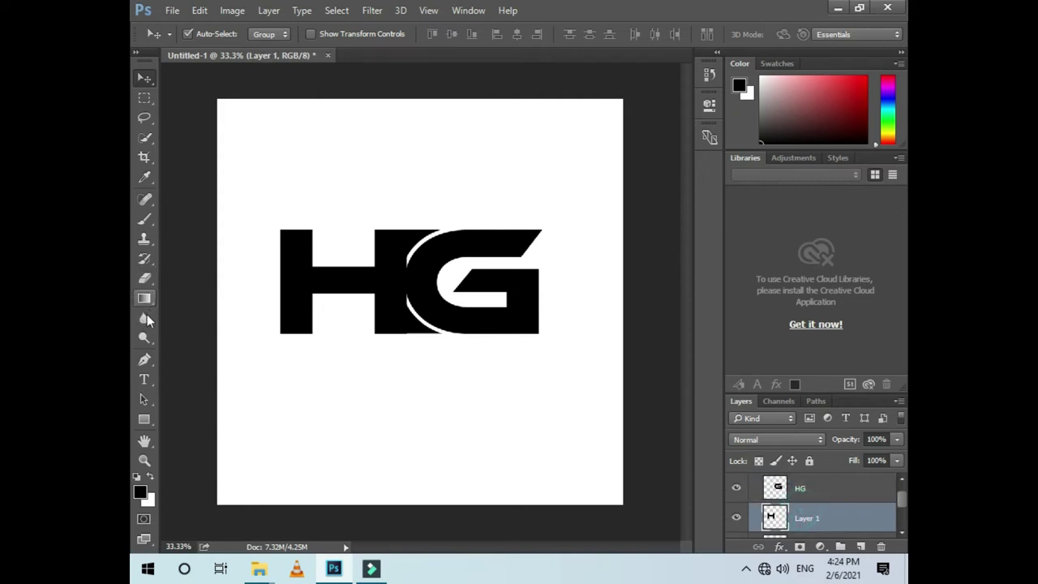
click(144, 278)
mouse_move(442, 281)
mouse_down()
mouse_move(435, 289)
mouse_move(452, 301)
mouse_move(496, 318)
mouse_up()
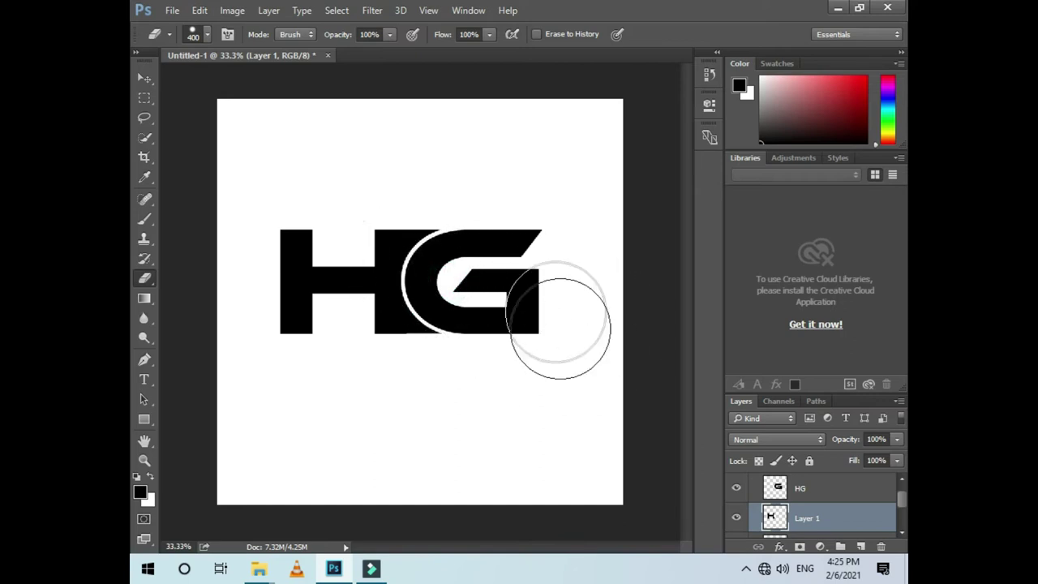
click(446, 281)
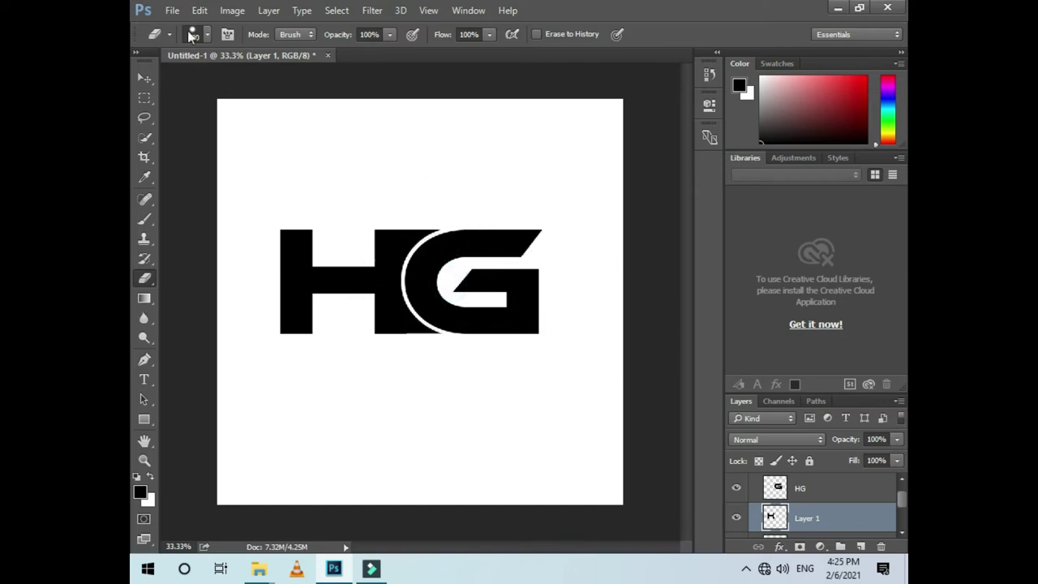
- Collapse the logo group and move it up on the canvas to leave room for text below
click(145, 80)
shift+click(821, 488)
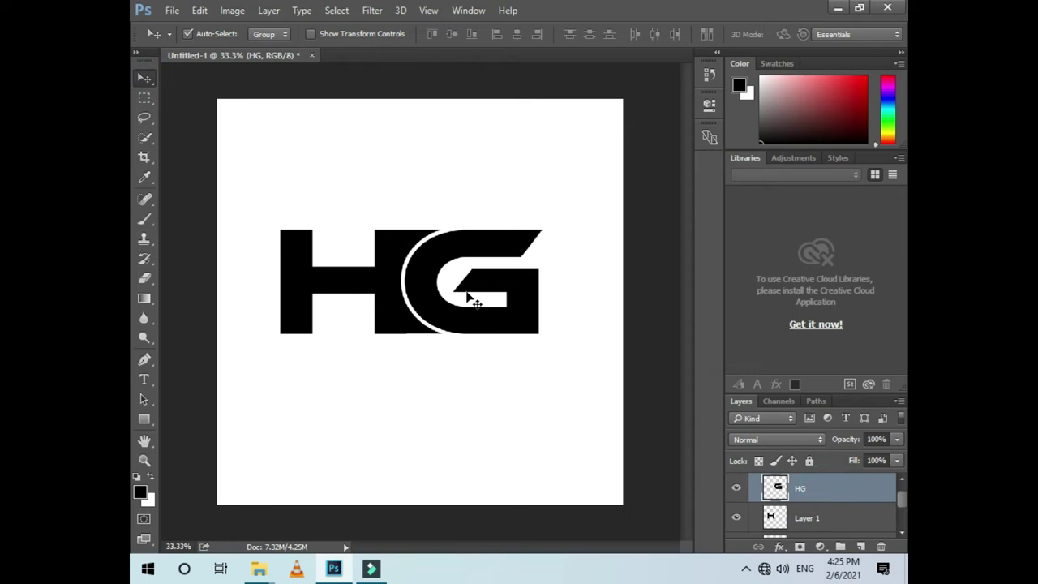
key(ctrl+g)
click(743, 478)
drag(475, 329, 470, 279)
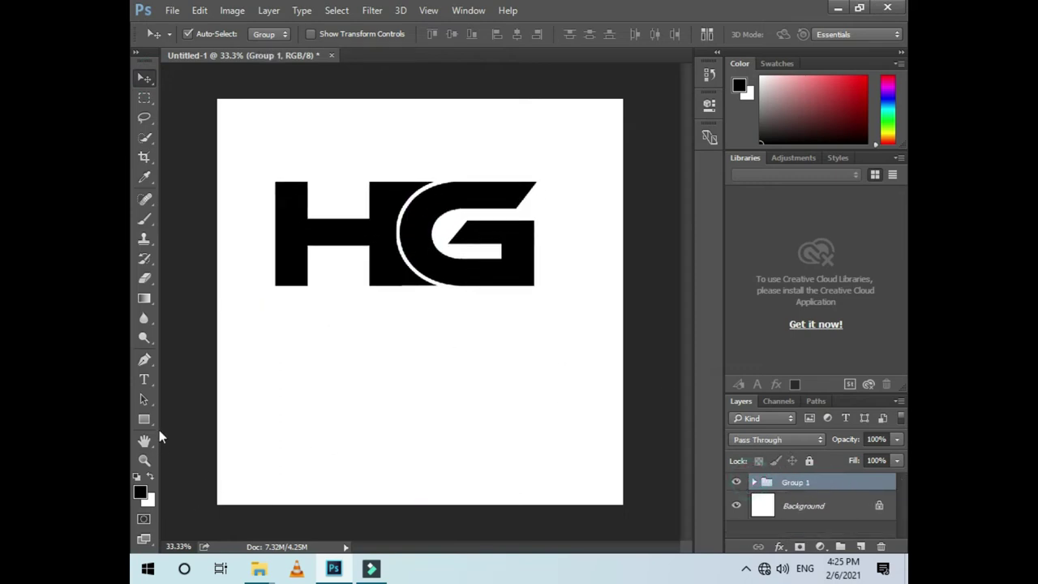
- Add the text "HISAM" in Ethnocentric Regular at 12 pt and align it under the H's left edge
click(143, 381)
click(300, 320)
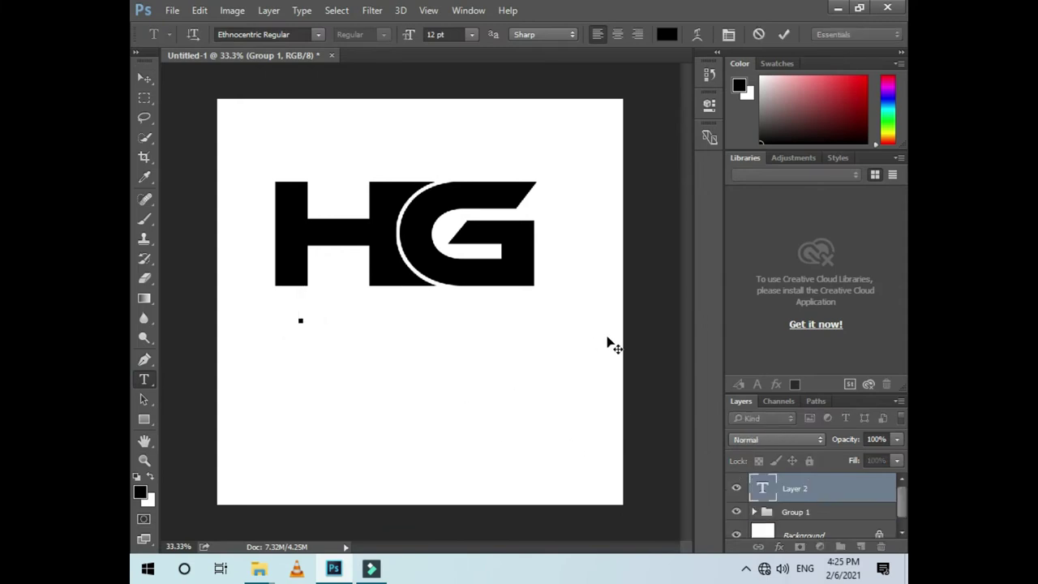
text(HISAM)
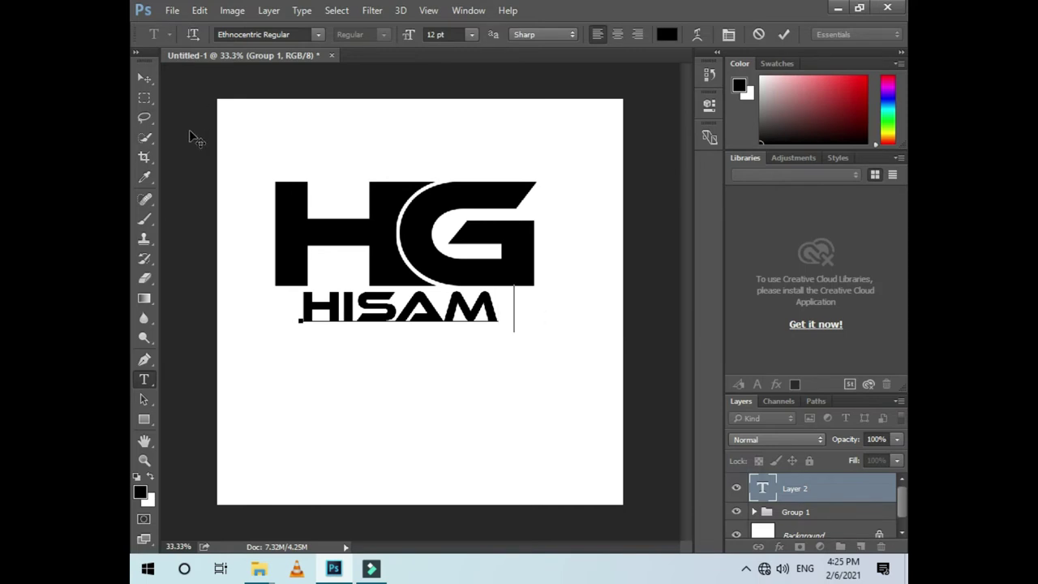
click(144, 76)
drag(475, 320, 449, 325)
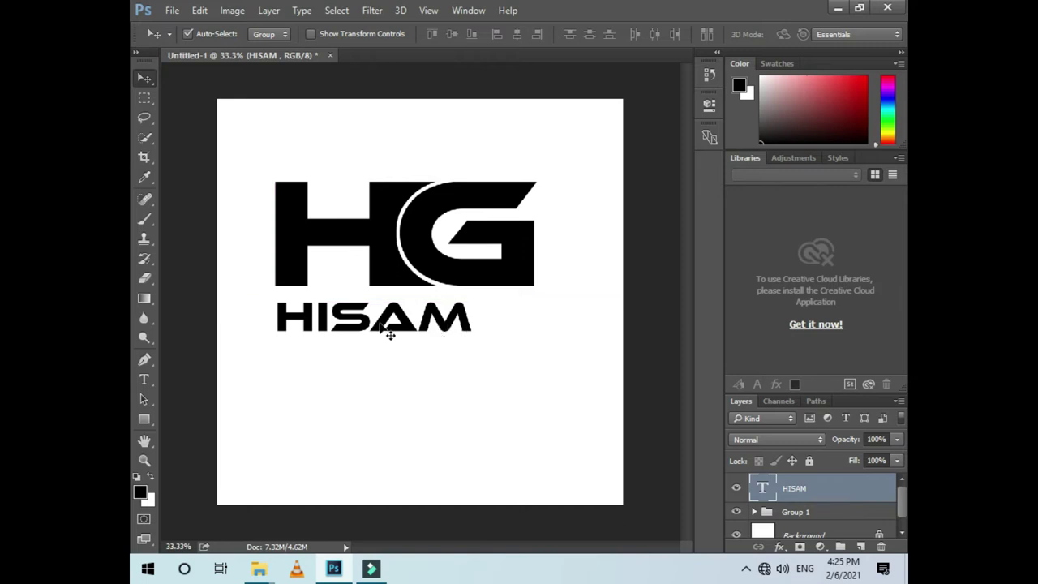
drag(371, 328, 368, 329)
- Scale the HISAM text up to about 16.24 pt so it spans the full width of the HG lettermark
key(ctrl)
key(ctrl+t)
drag(484, 341, 537, 341)
key(Return)
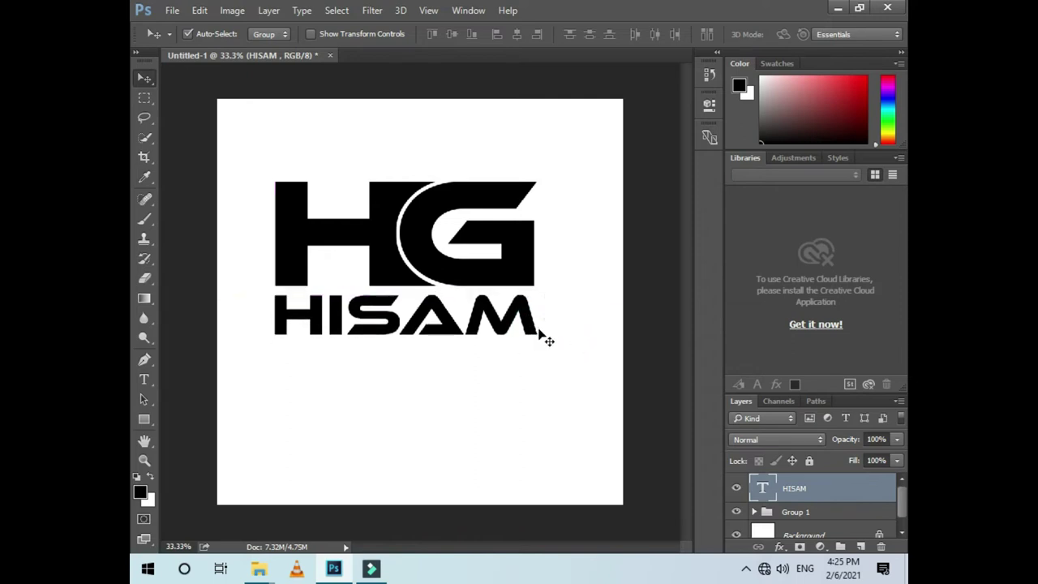
- Duplicate the HISAM text directly below itself and change the copy's wording to "GRAPHICS"
drag(336, 326, 340, 385)
click(151, 379)
double_click(401, 397)
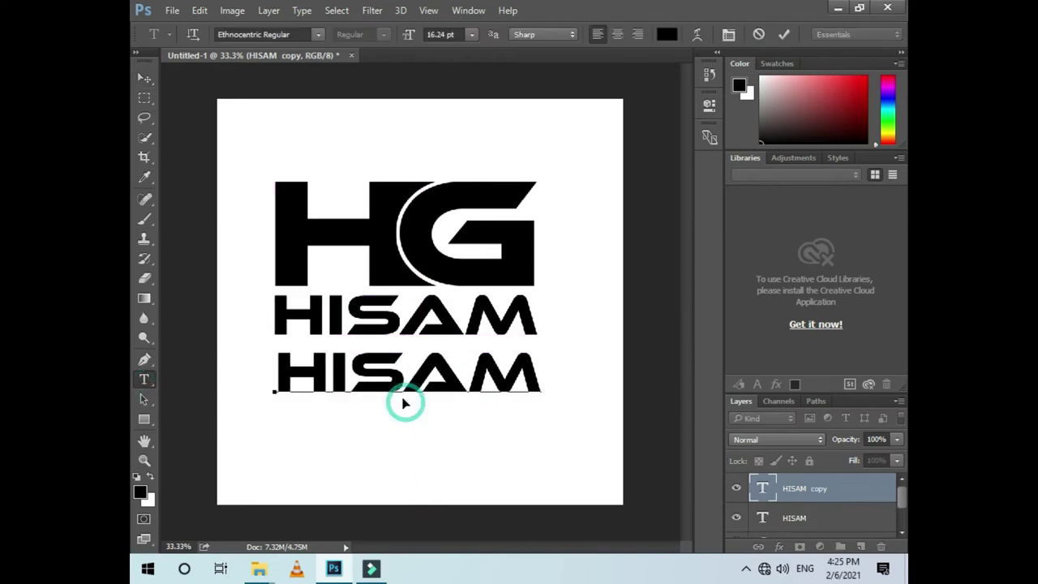
text(GT)
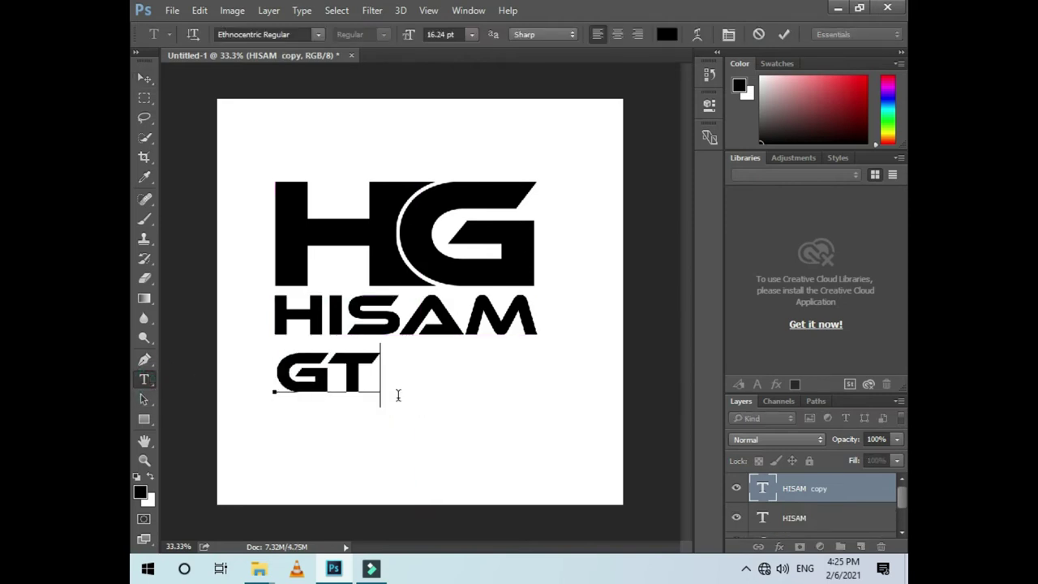
key(BackSpace)
text(RAP)
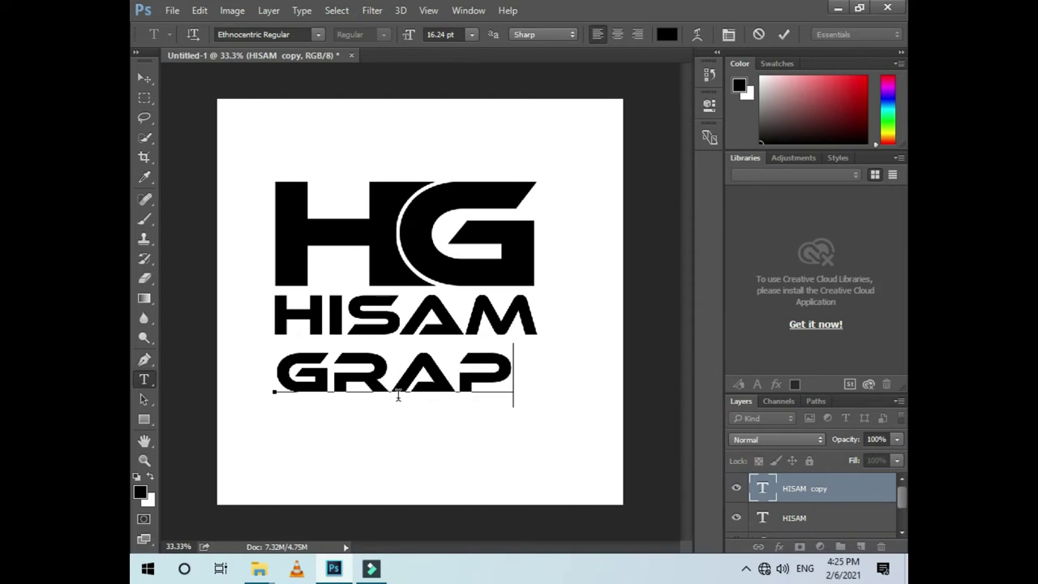
text(HIC)
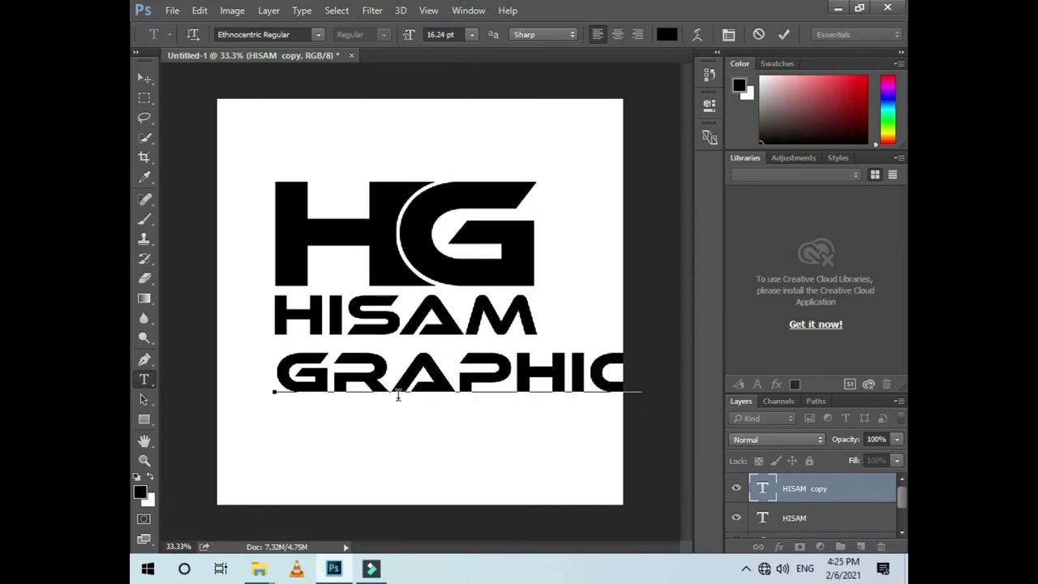
text(S)
click(147, 75)
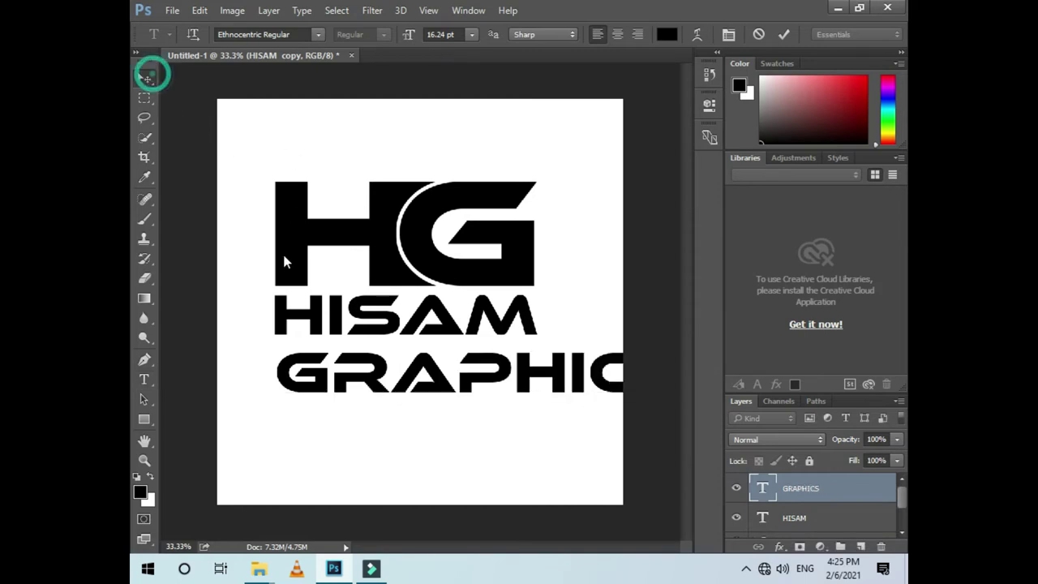
- Scale the GRAPHICS text down to about 8.57 pt and center it directly beneath HISAM
drag(363, 384, 302, 388)
key(ctrl+t)
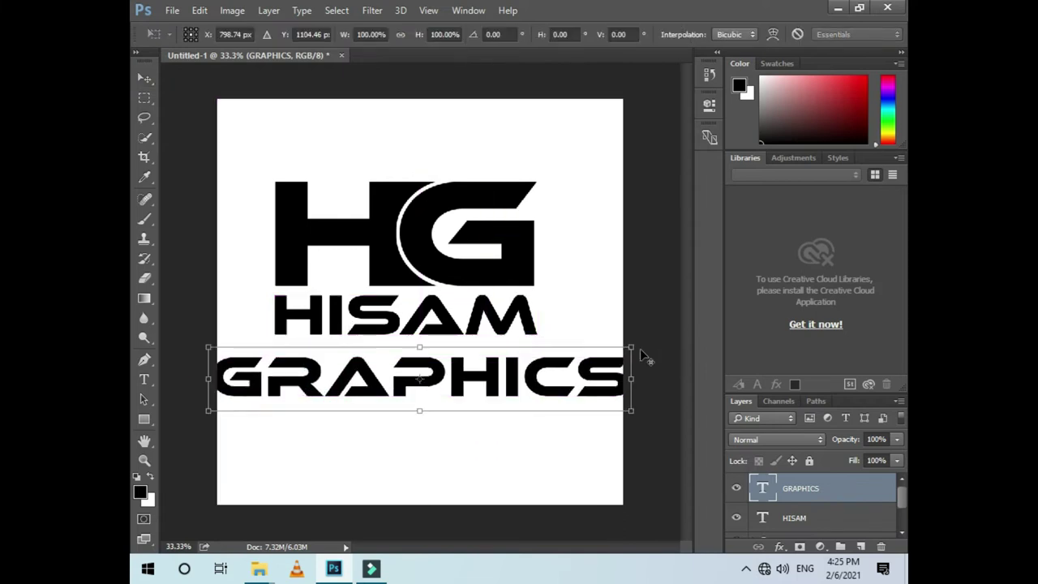
drag(630, 347, 557, 375)
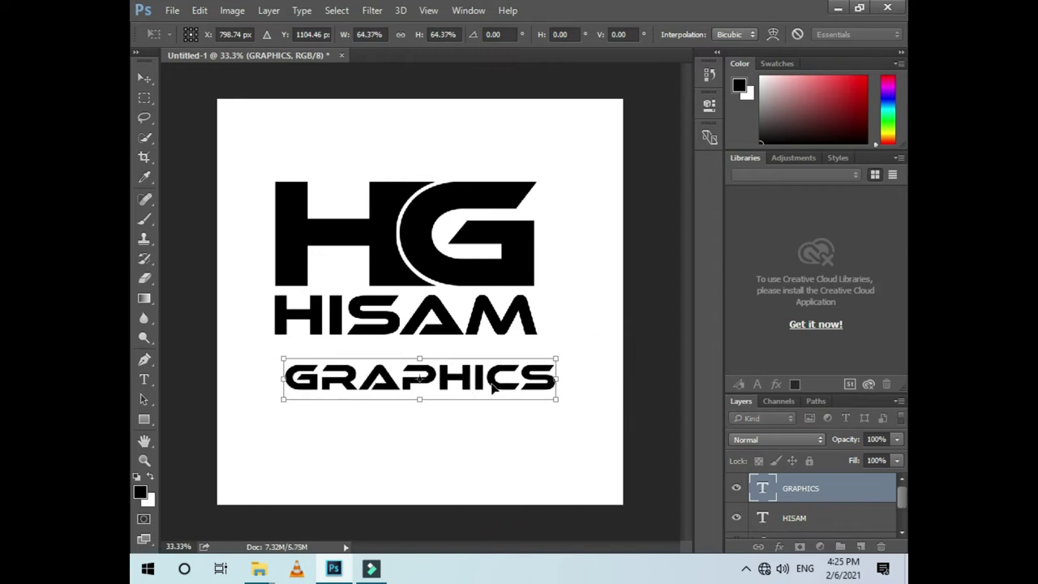
drag(489, 385, 480, 365)
drag(542, 334, 520, 342)
key(Return)
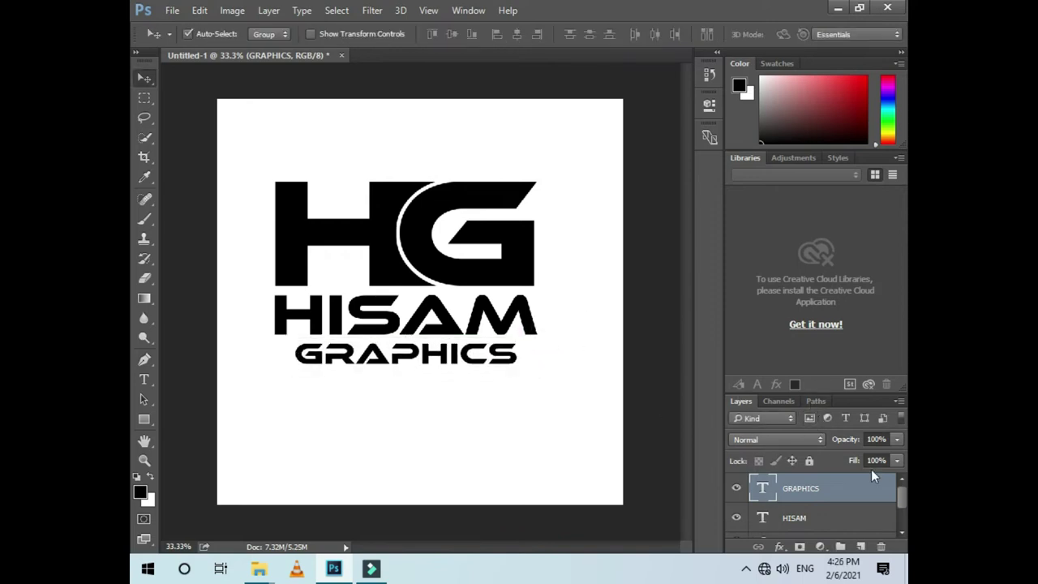
click(466, 11)
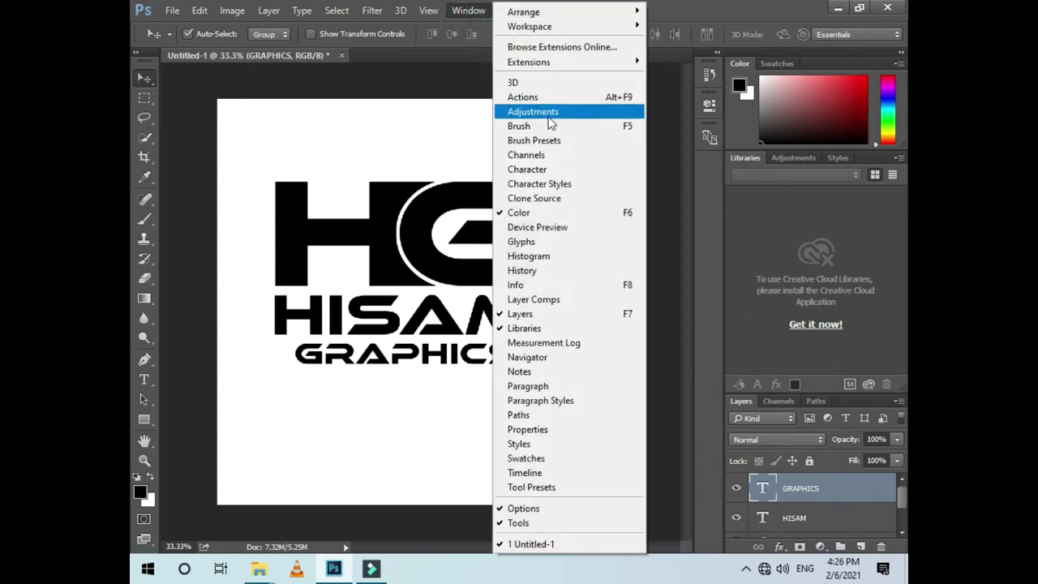
click(542, 113)
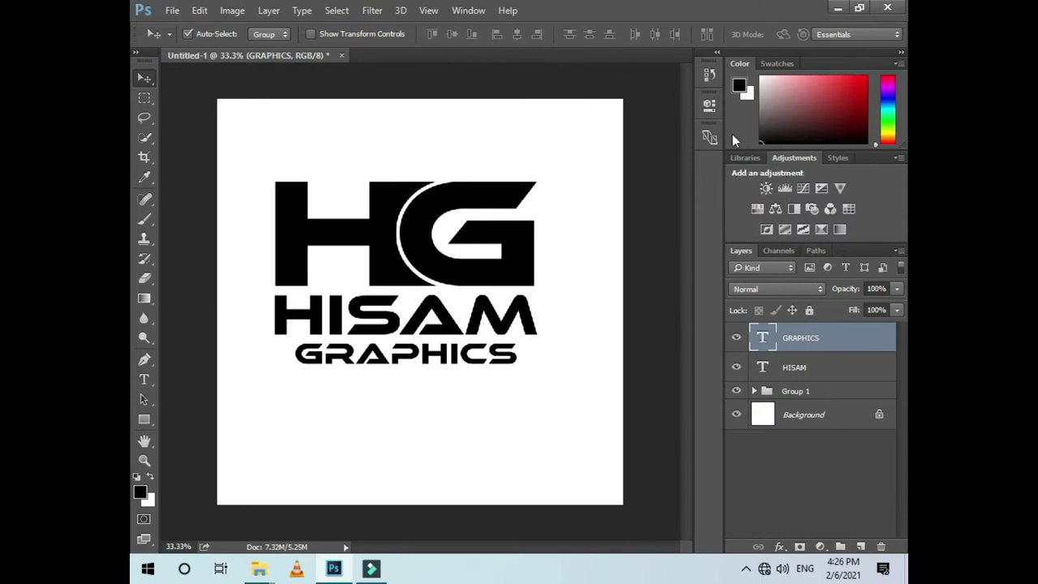
click(488, 11)
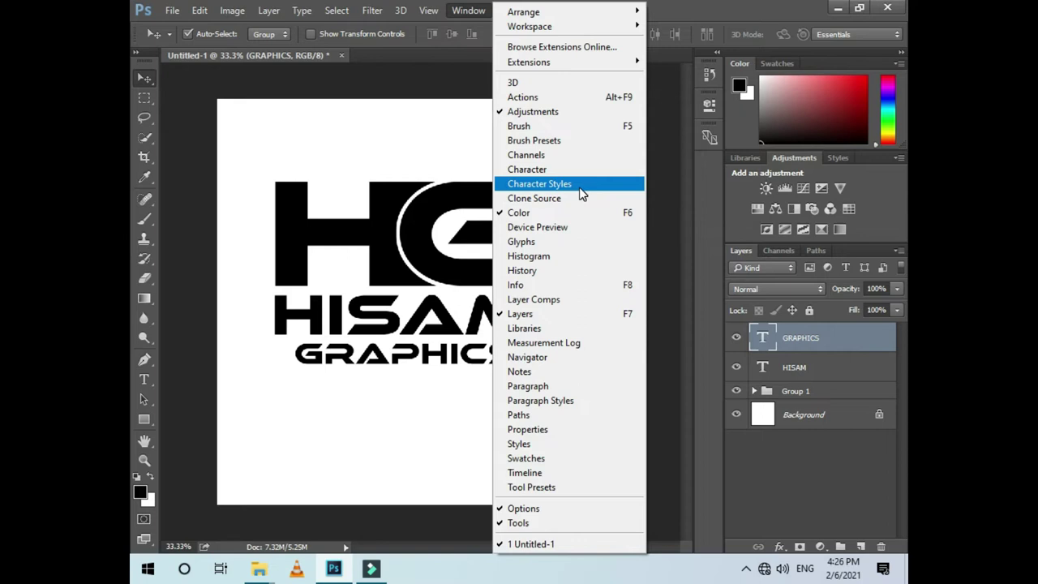
click(551, 446)
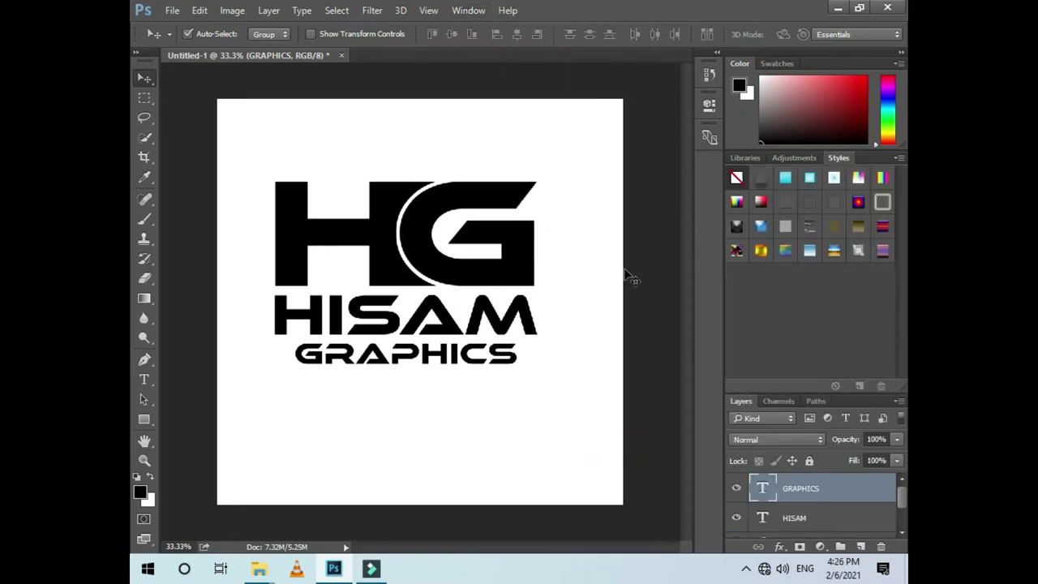
click(468, 11)
mouse_move(536, 16)
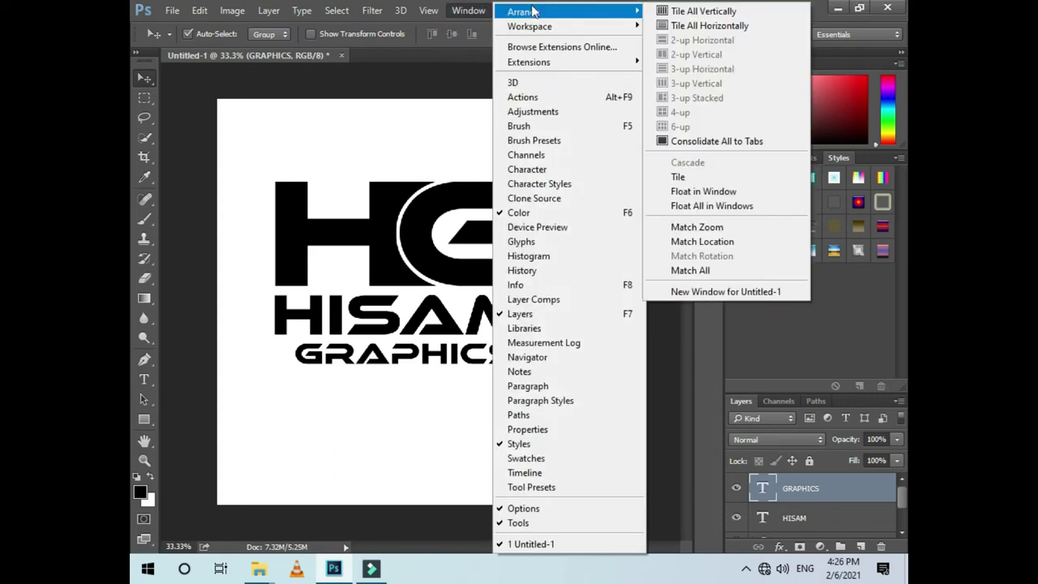
click(582, 100)
click(670, 64)
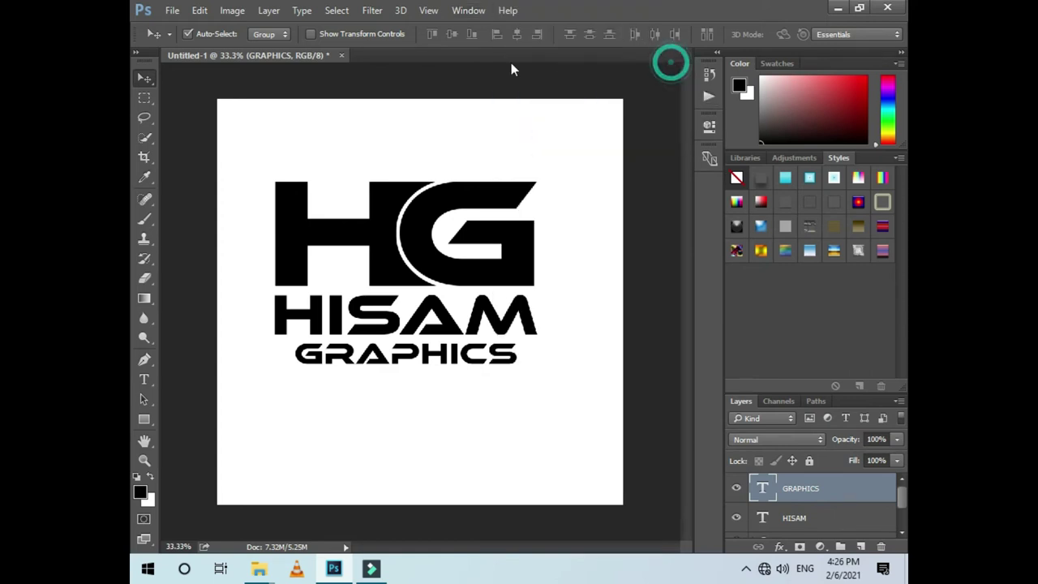
click(469, 10)
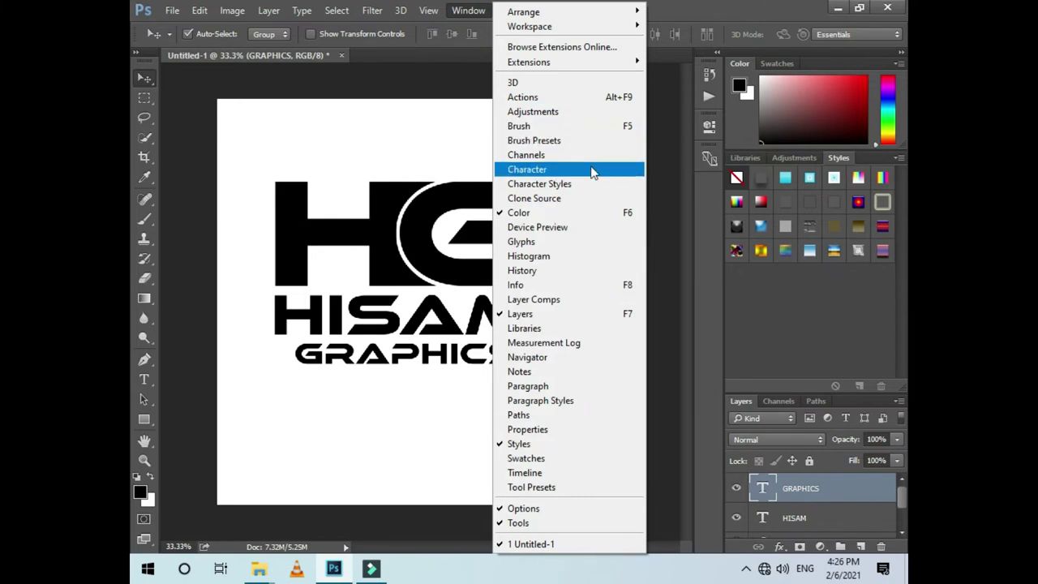
click(620, 286)
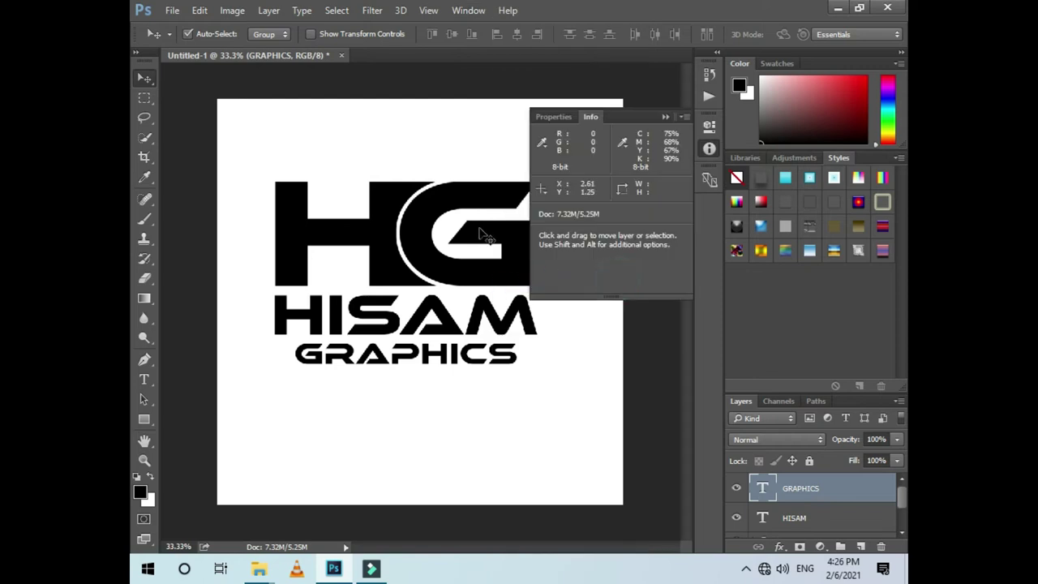
click(465, 12)
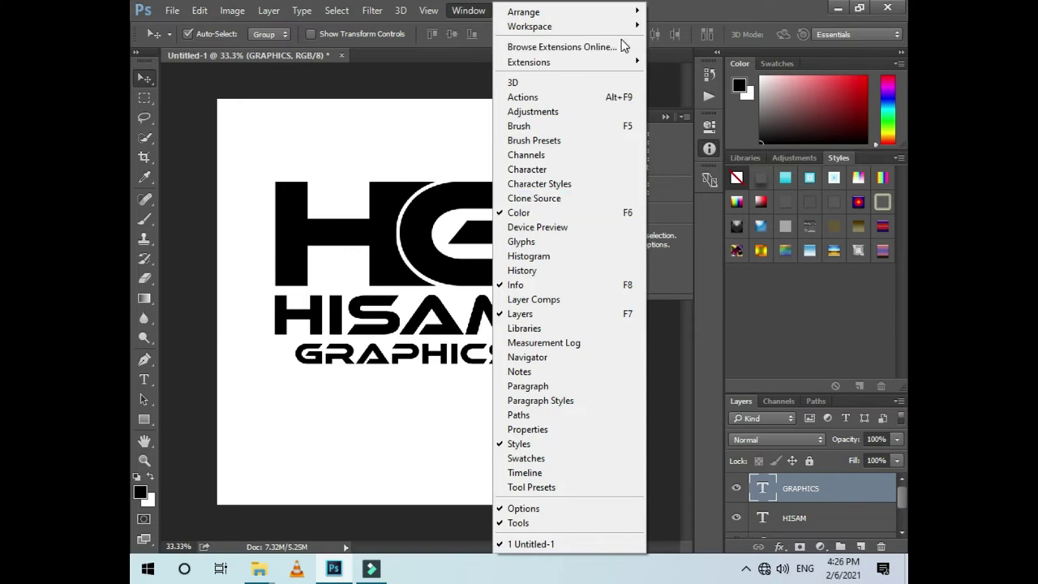
click(610, 127)
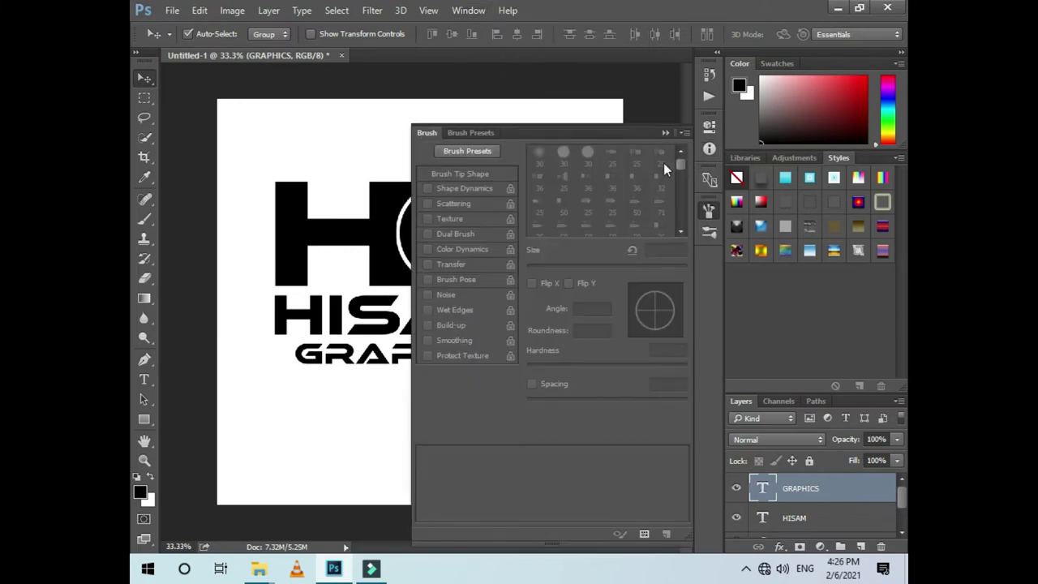
click(664, 132)
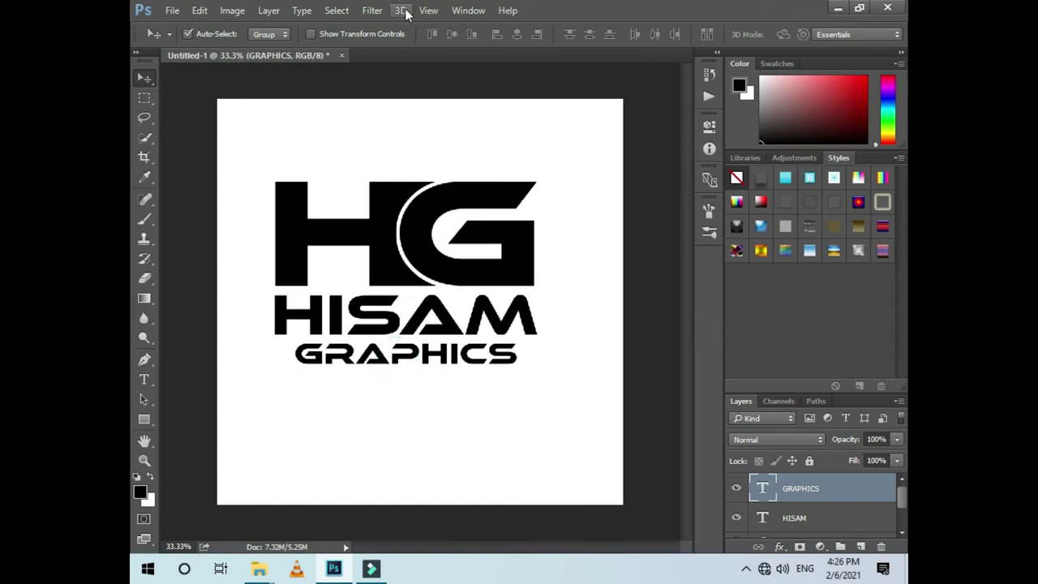
- Widen the letter spacing of the GRAPHICS text through the character settings and align its first letter with HISAM's left edge
click(468, 10)
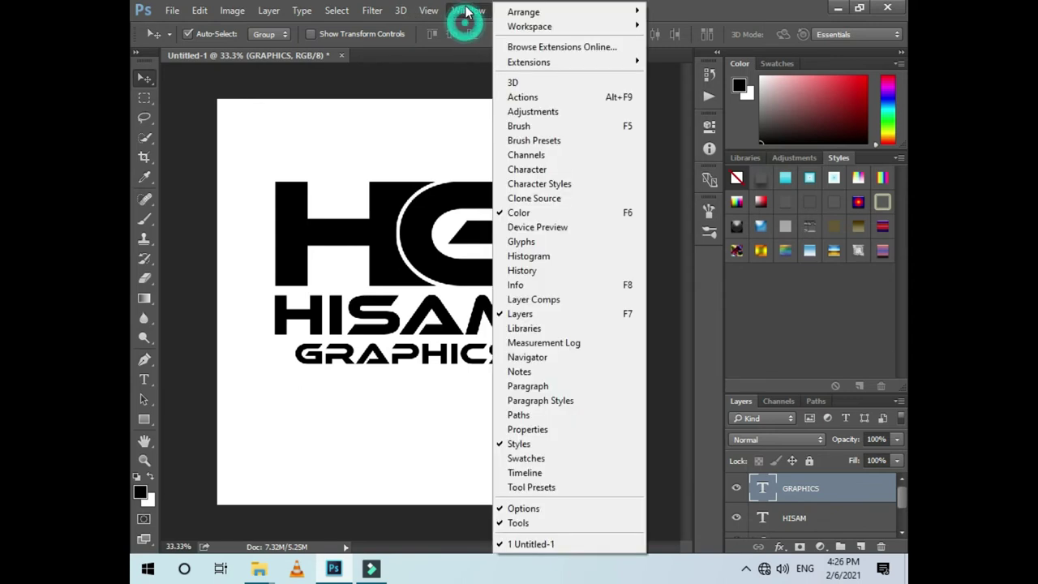
click(542, 170)
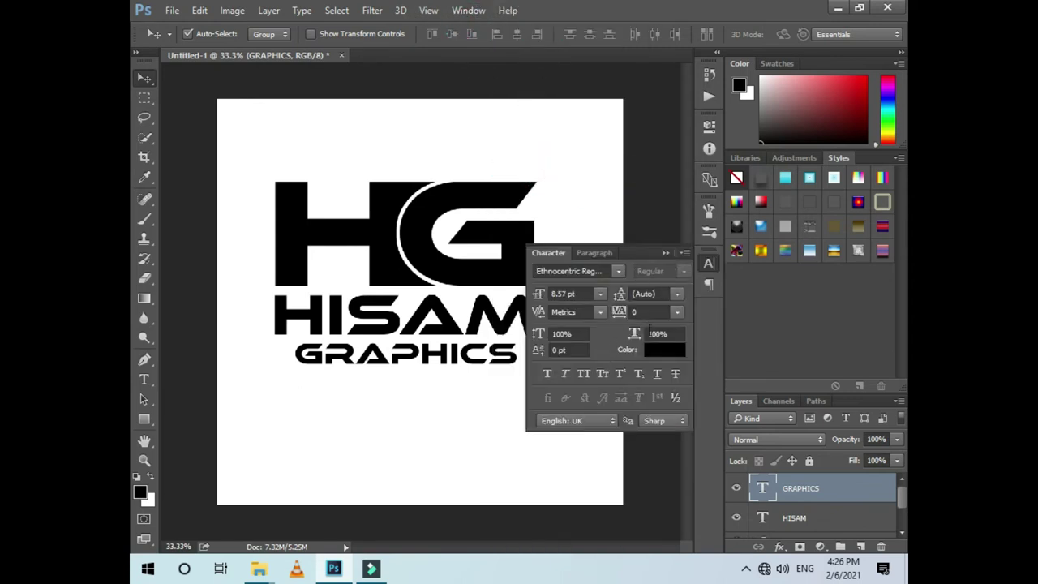
drag(632, 340, 665, 341)
key(ctrl+z)
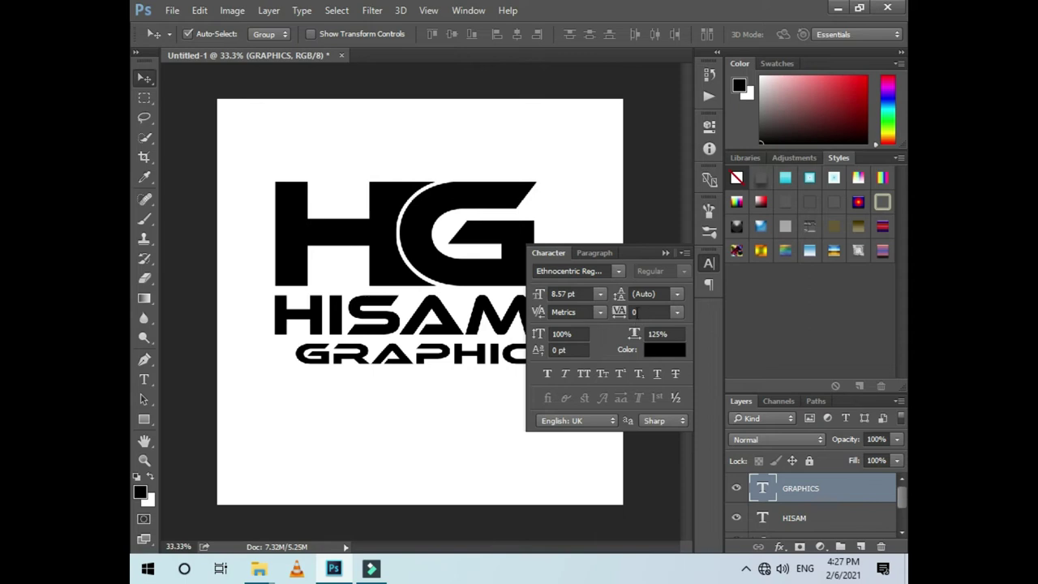
mouse_move(618, 316)
mouse_down()
mouse_move(636, 332)
mouse_move(621, 312)
mouse_move(628, 317)
mouse_move(607, 318)
mouse_up()
drag(365, 362, 341, 359)
click(663, 252)
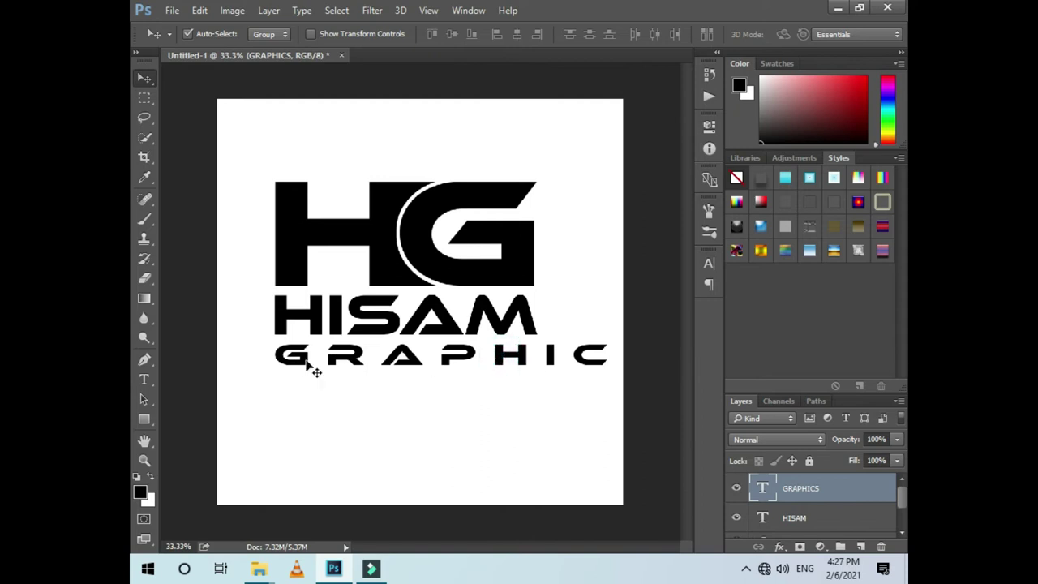
- Reposition the spaced-out GRAPHICS text and scale it to about 75% width and 87% height so it spans the width of HISAM
key(ctrl+t)
drag(266, 355, 306, 356)
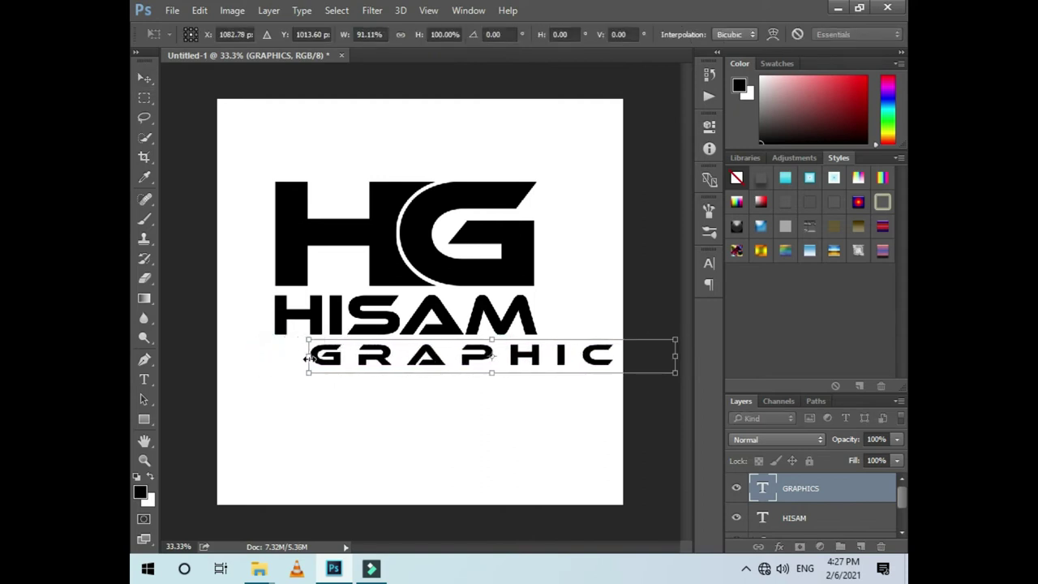
double_click(429, 371)
drag(429, 365, 409, 359)
drag(542, 365, 541, 365)
key(ctrl+t)
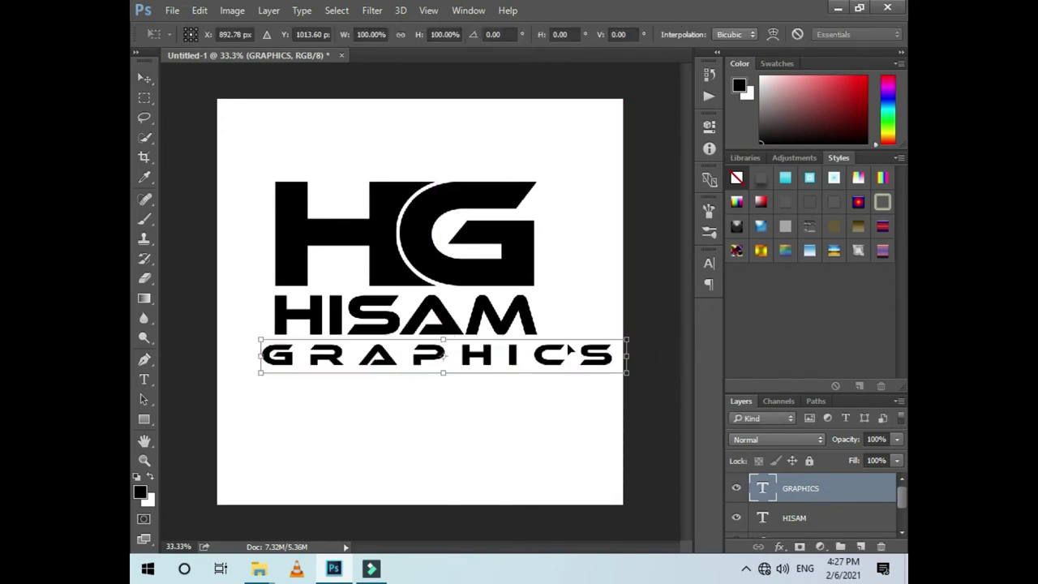
drag(627, 357, 547, 346)
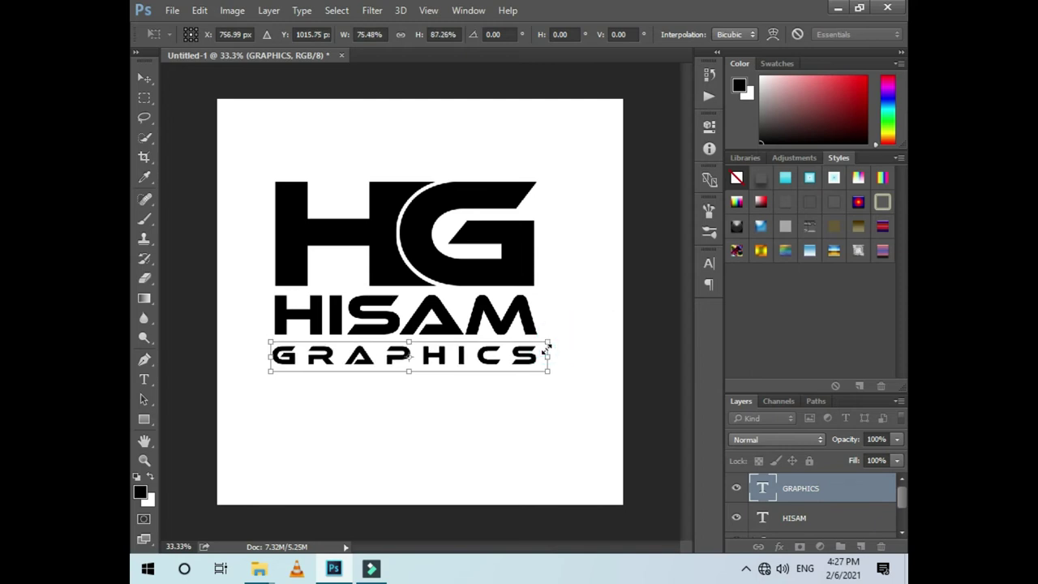
key(Return)
- Fine-tune the GRAPHICS text's position and scale it to about 99.74% so its end lines up with HISAM's right edge
key(ctrl+plus)
ctrl+space+click(371, 352)
drag(436, 314, 454, 315)
scroll(551, 326, right, 5)
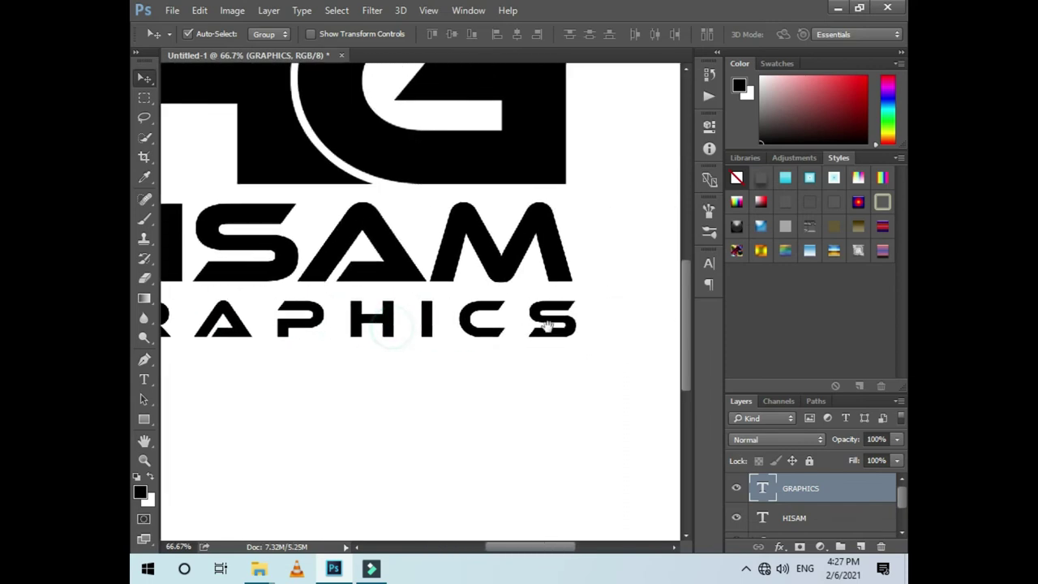
key(ctrl+t)
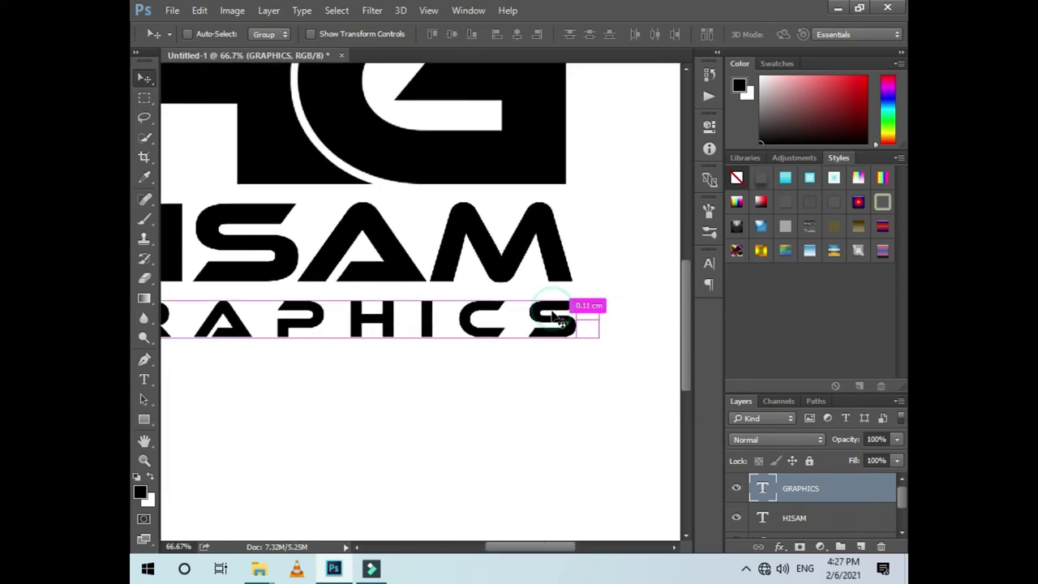
drag(593, 295, 597, 293)
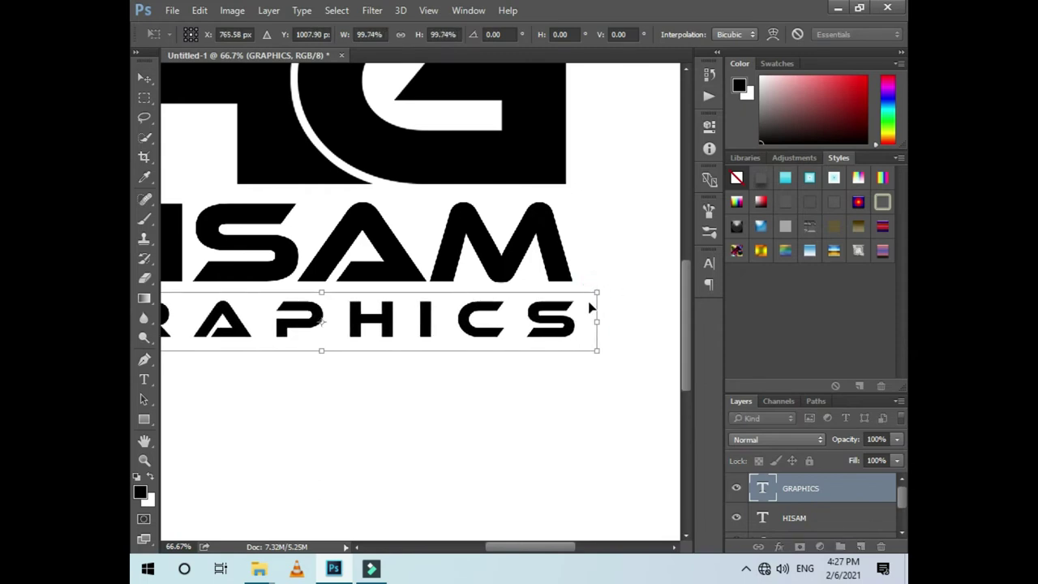
key(Return)
key(ctrl+minus)
key(ctrl+minus)
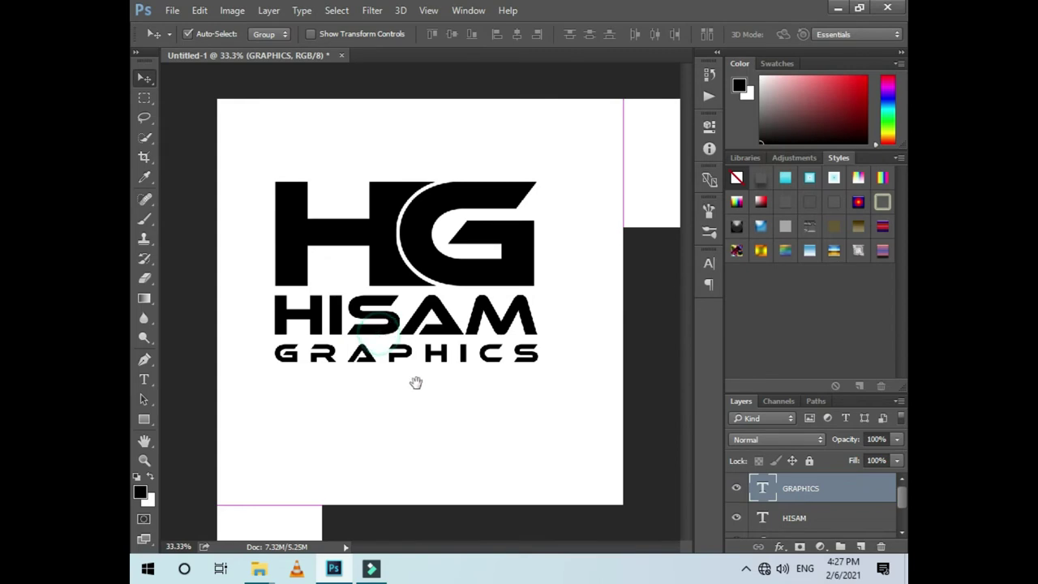
- Expand Group 1 and merge its Layer 1 and Rectangle 1 layers into a single H layer
click(422, 419)
click(379, 266)
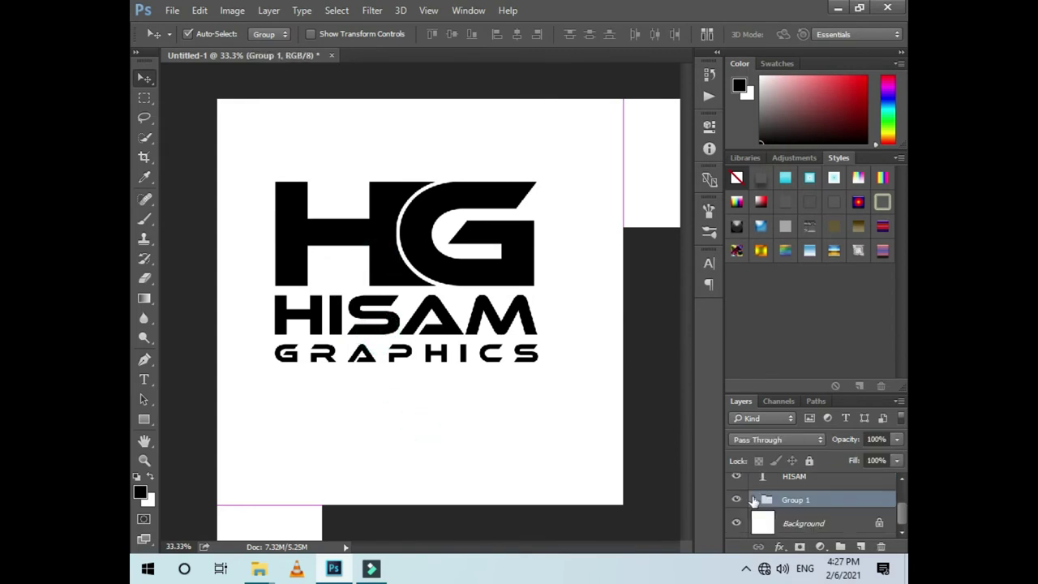
click(753, 500)
scroll(806, 523, down, 1)
click(822, 518)
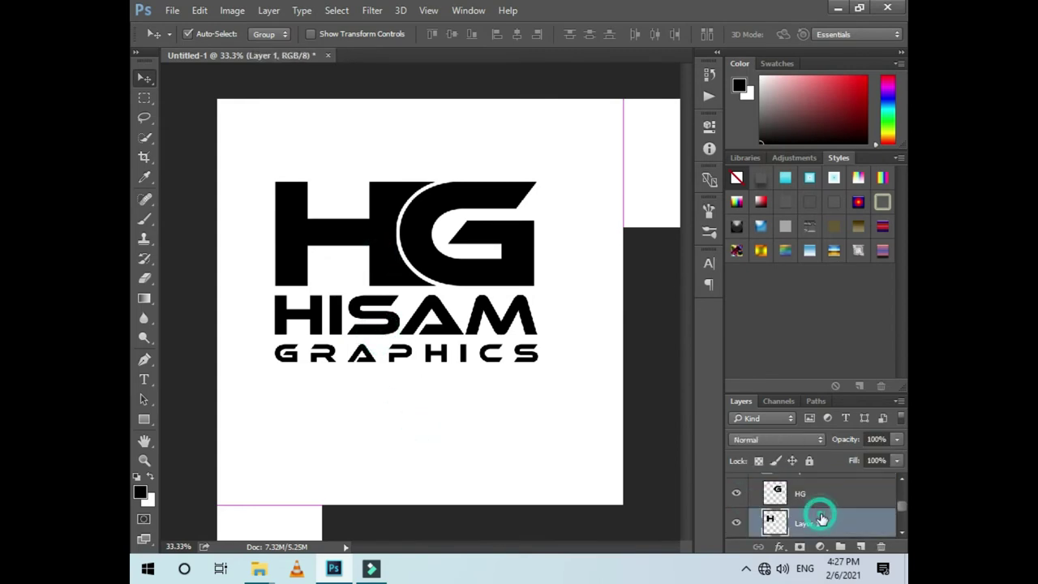
scroll(822, 511, down, 1)
shift+click(822, 522)
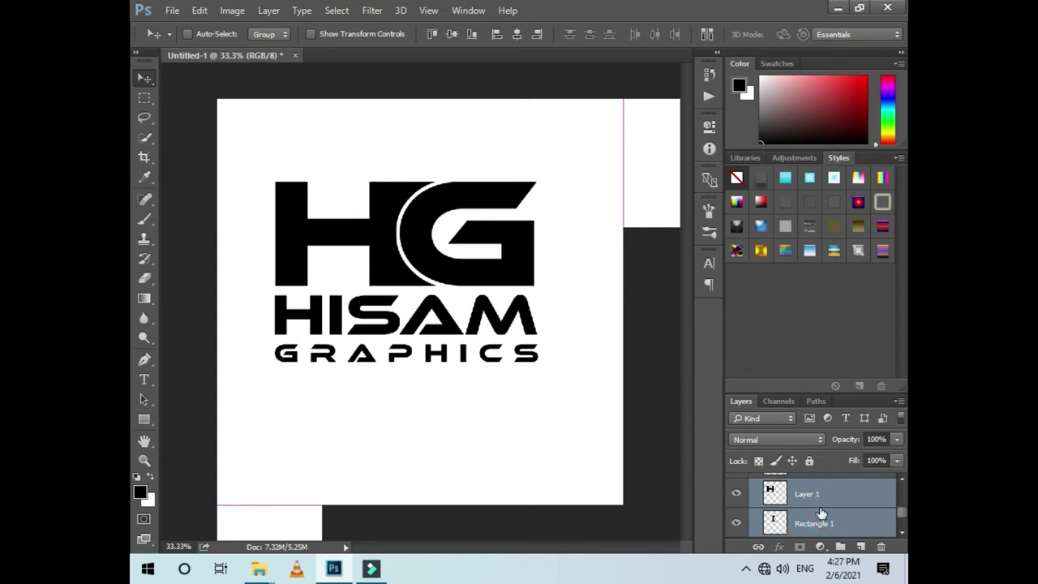
key(ctrl+e)
- Add a grey Color Overlay at 100% opacity to the merged H layer, Layer 1
right_click(877, 494)
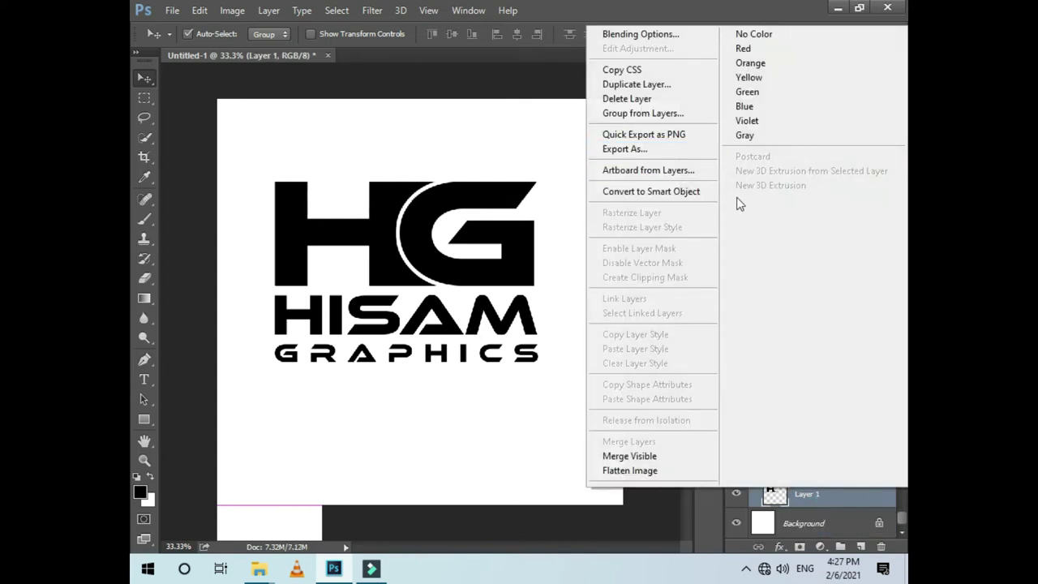
click(668, 36)
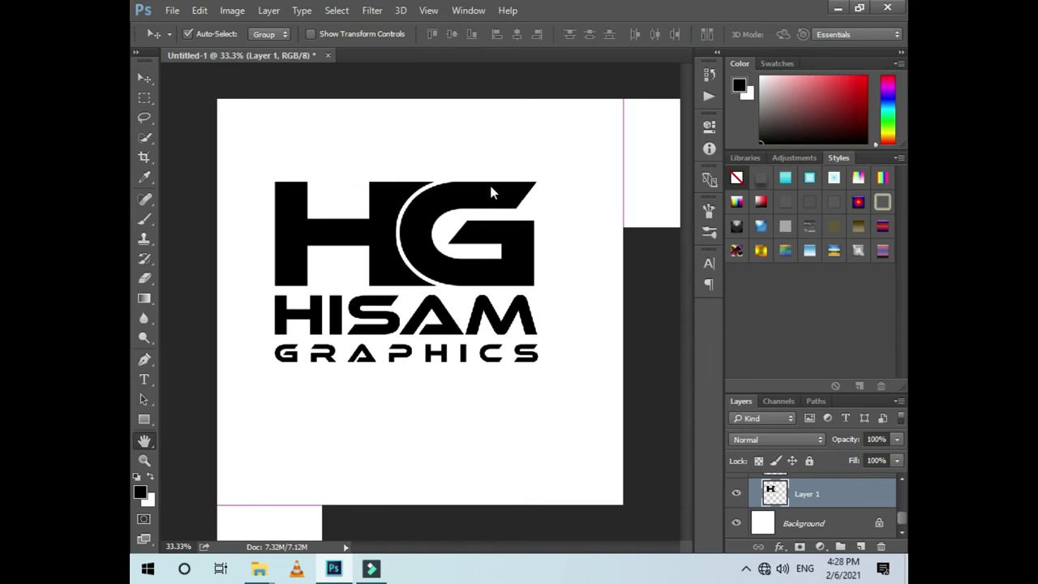
drag(406, 71, 617, 109)
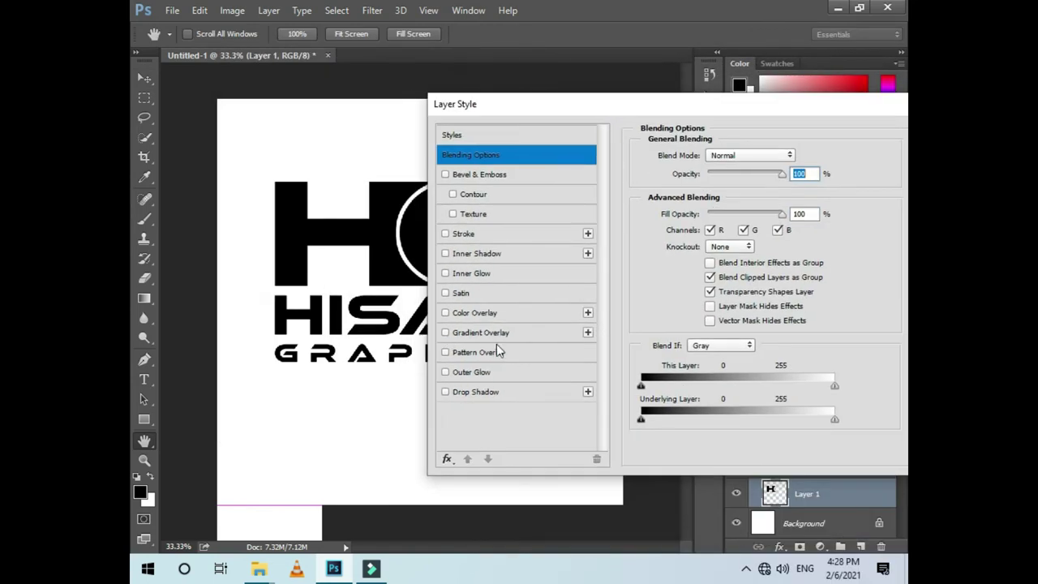
click(468, 316)
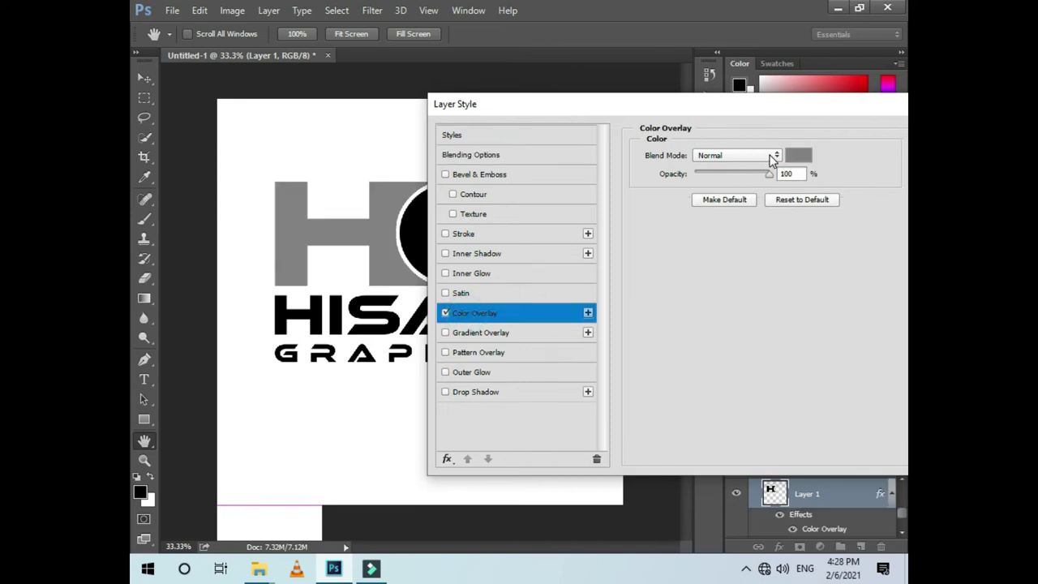
drag(799, 106, 642, 107)
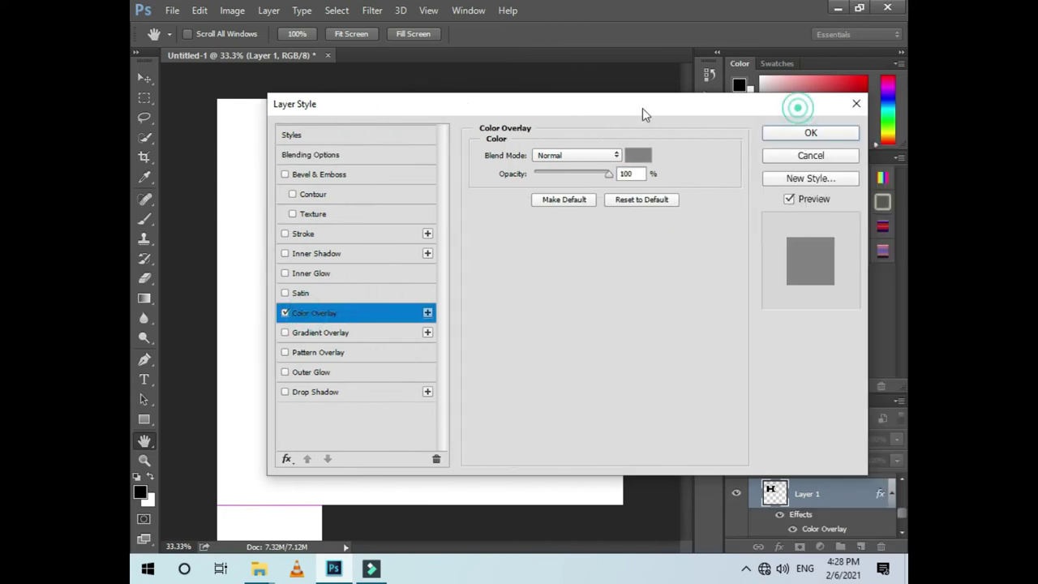
click(798, 135)
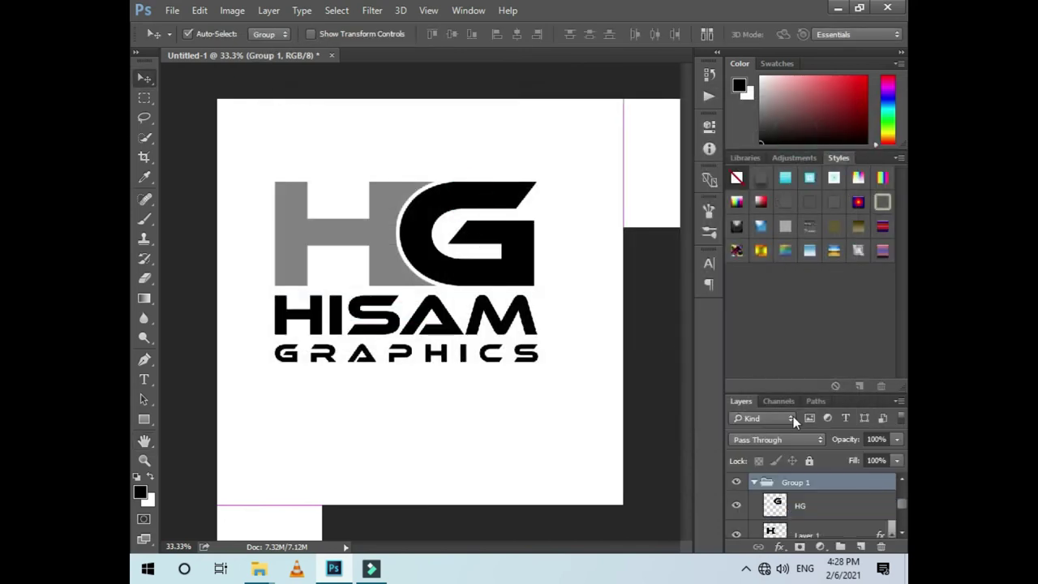
- Add a bright red Color Overlay at 100% opacity to the HG layer that holds the letter G
click(874, 487)
double_click(863, 503)
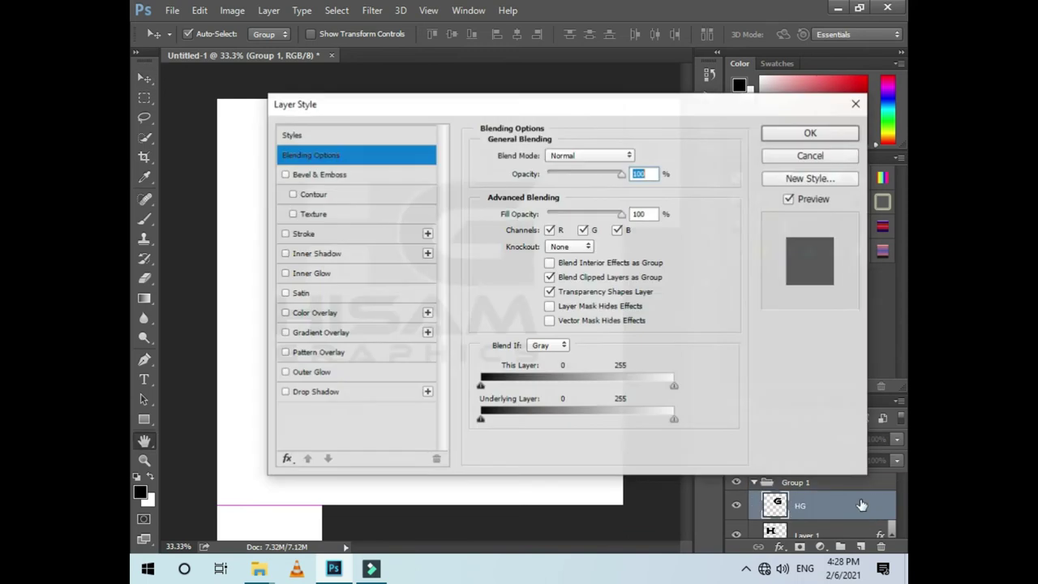
drag(503, 109, 667, 100)
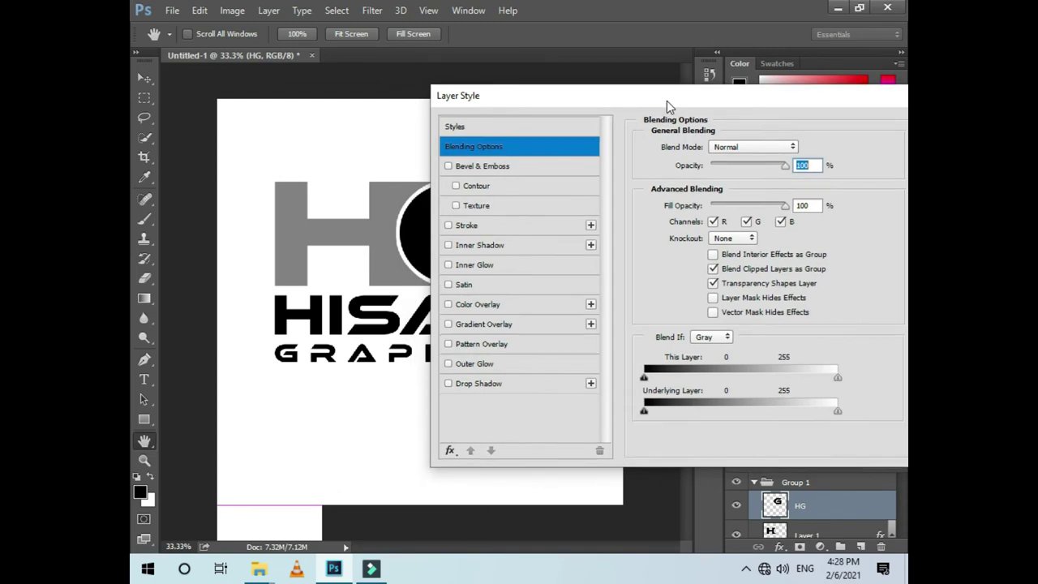
click(486, 304)
click(801, 147)
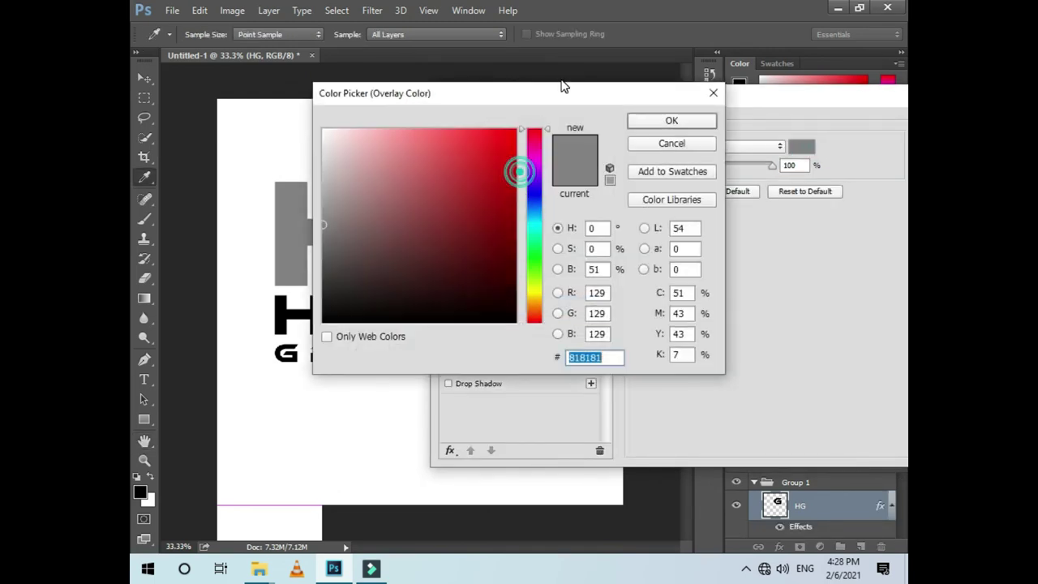
drag(496, 136, 522, 124)
drag(598, 92, 779, 146)
click(839, 173)
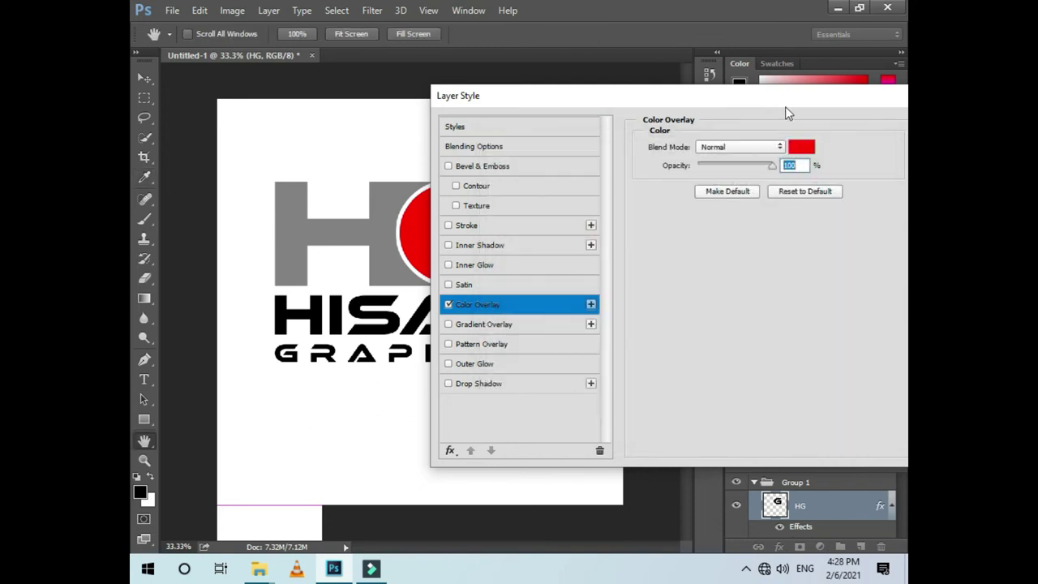
drag(784, 106, 655, 119)
click(843, 139)
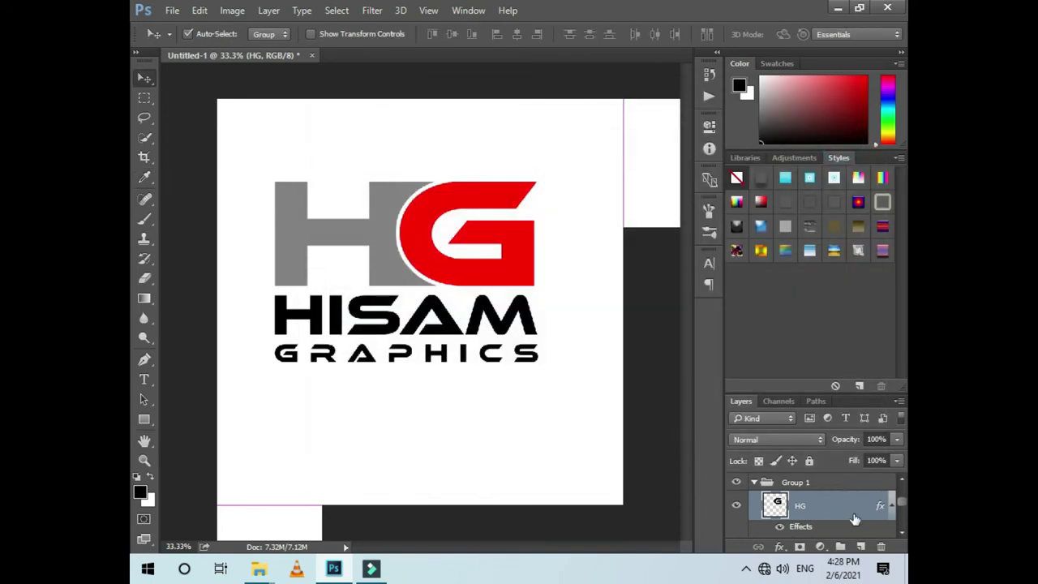
- Darken the H layer's Color Overlay to the grey #6d6d6d
scroll(851, 517, down, 1)
click(879, 531)
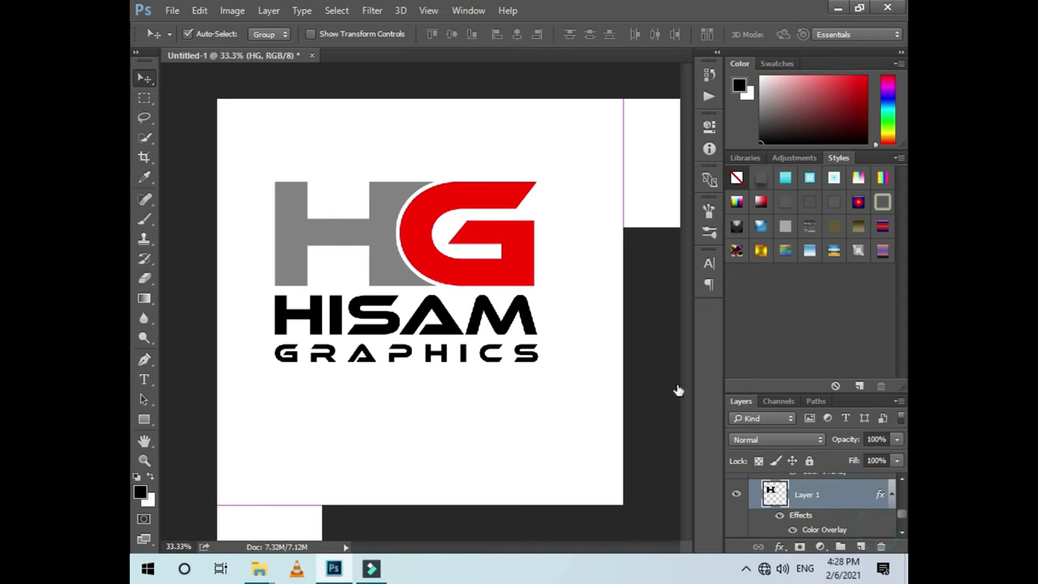
double_click(856, 529)
drag(519, 108, 696, 94)
click(848, 145)
click(491, 290)
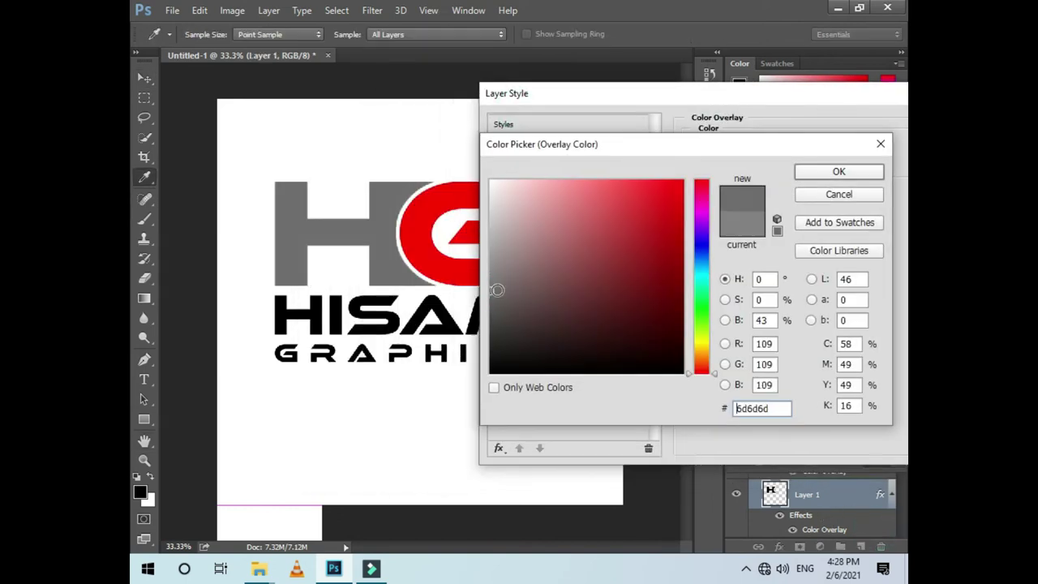
click(814, 171)
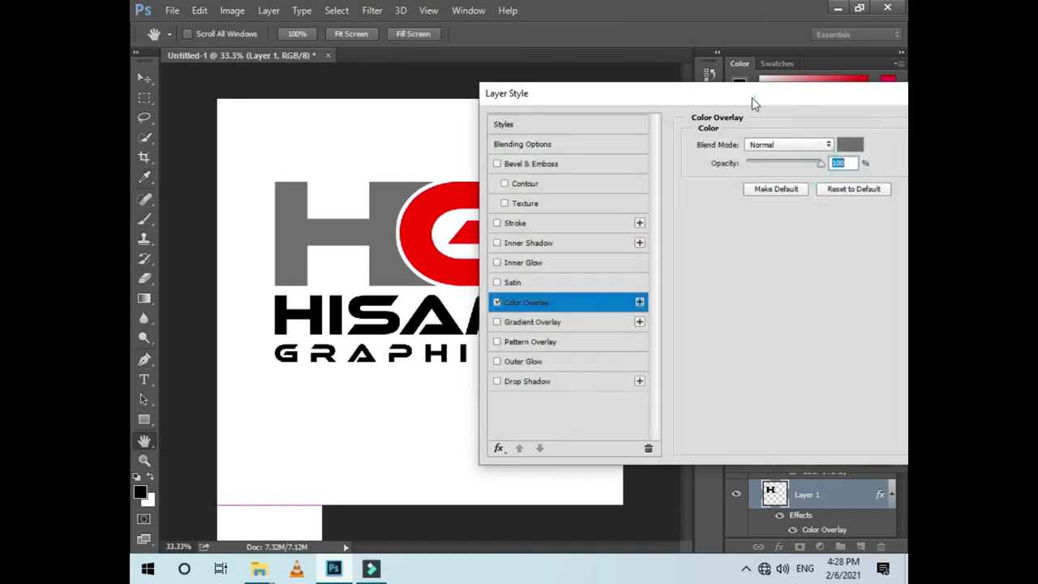
click(829, 151)
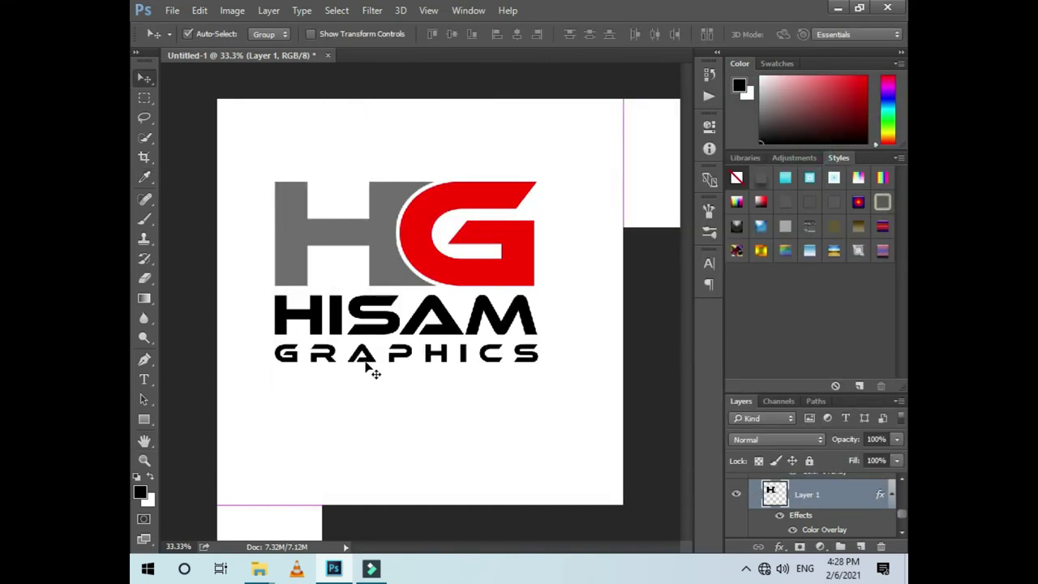
- Add a Color Overlay to the HISAM text layer, using the red sampled from the letter G
click(451, 324)
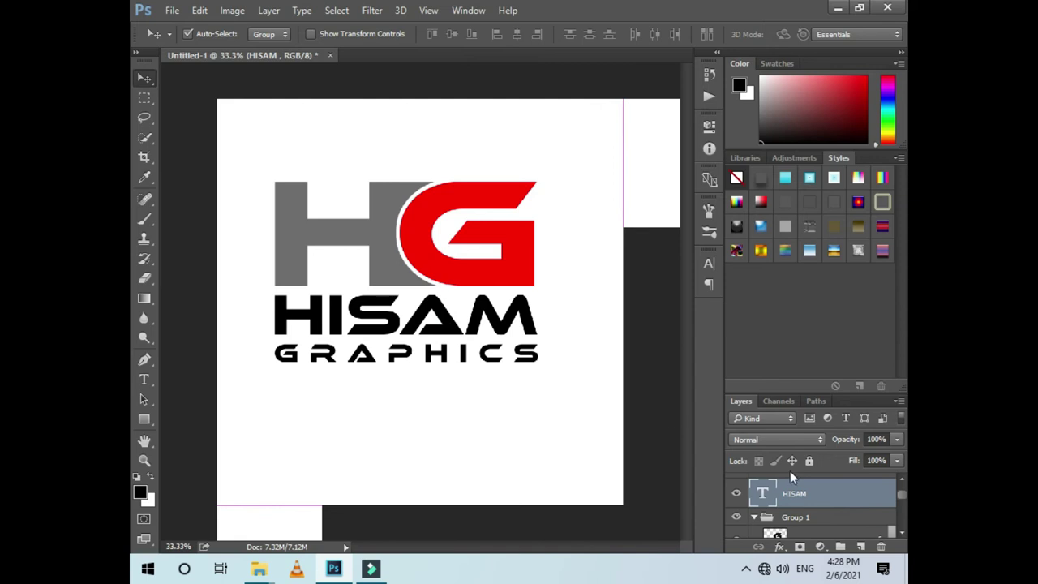
double_click(873, 495)
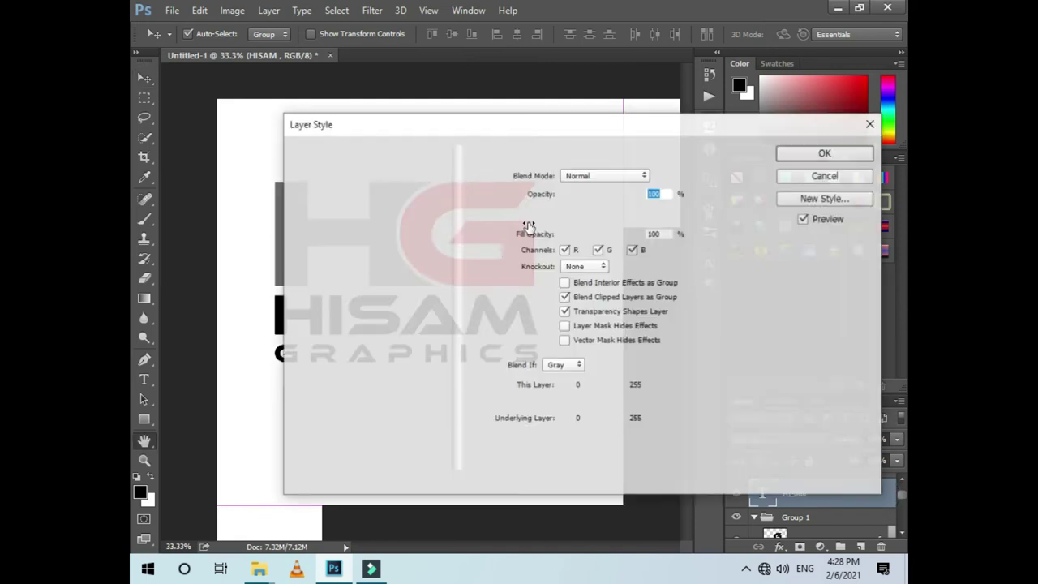
drag(490, 125, 624, 88)
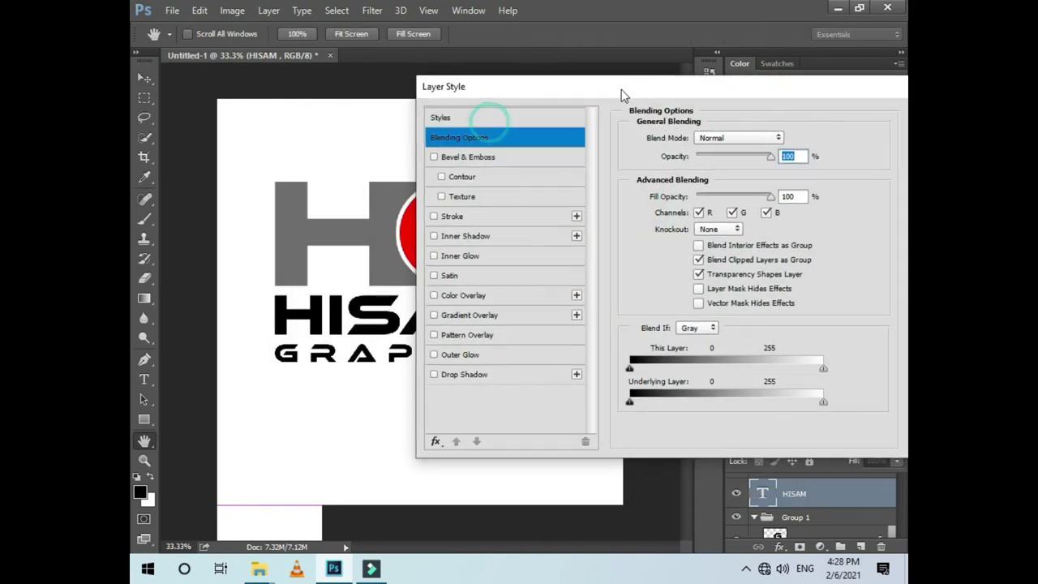
click(501, 296)
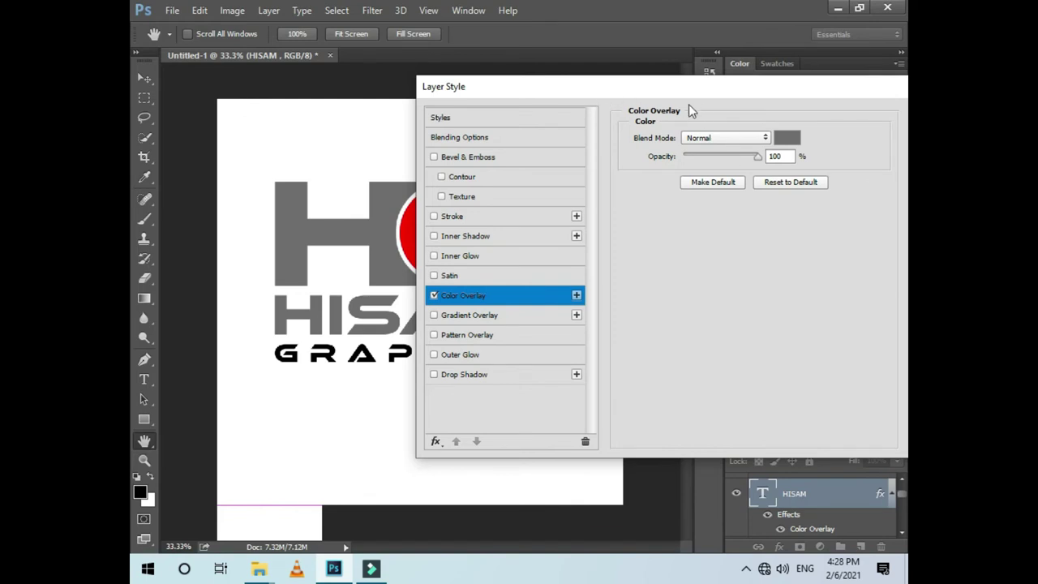
mouse_move(817, 99)
mouse_down()
mouse_move(772, 96)
mouse_move(824, 96)
mouse_up()
click(793, 135)
click(410, 227)
click(838, 171)
drag(773, 89, 631, 111)
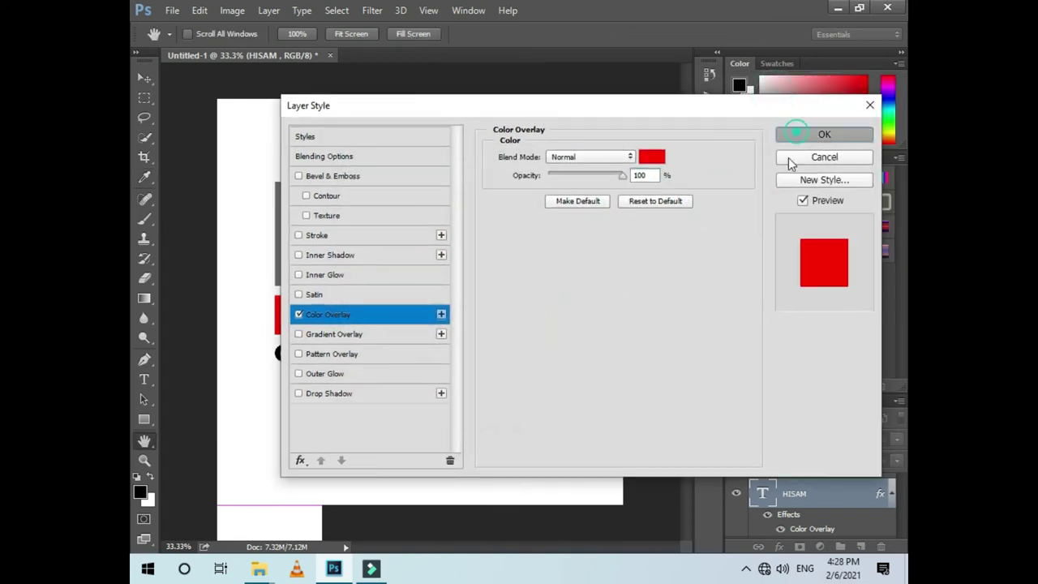
click(802, 134)
- Add a Color Overlay to the GRAPHICS text layer, using the grey #6d6d6d sampled from the letter H
click(446, 361)
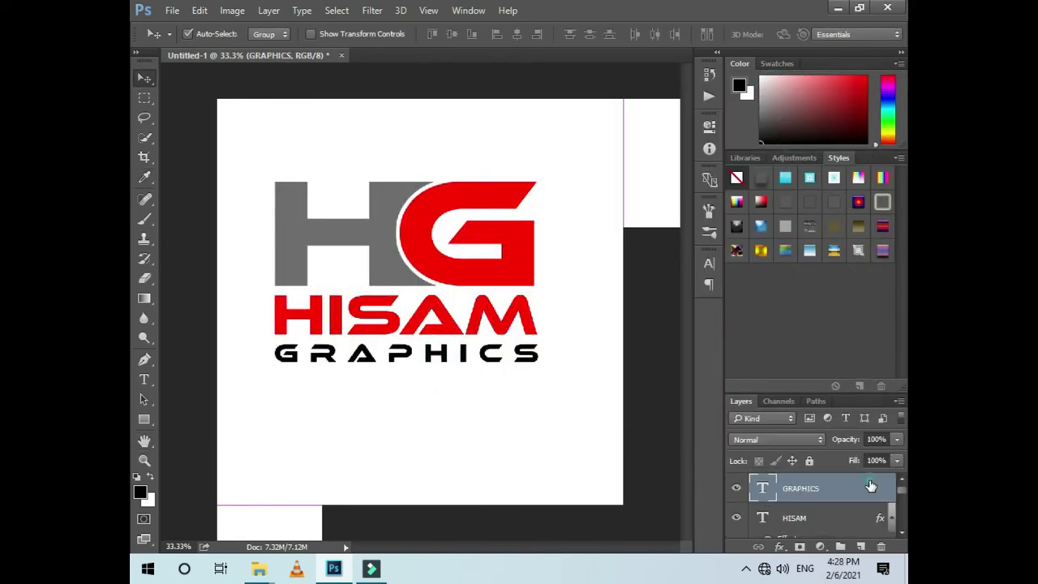
key(h)
double_click(860, 488)
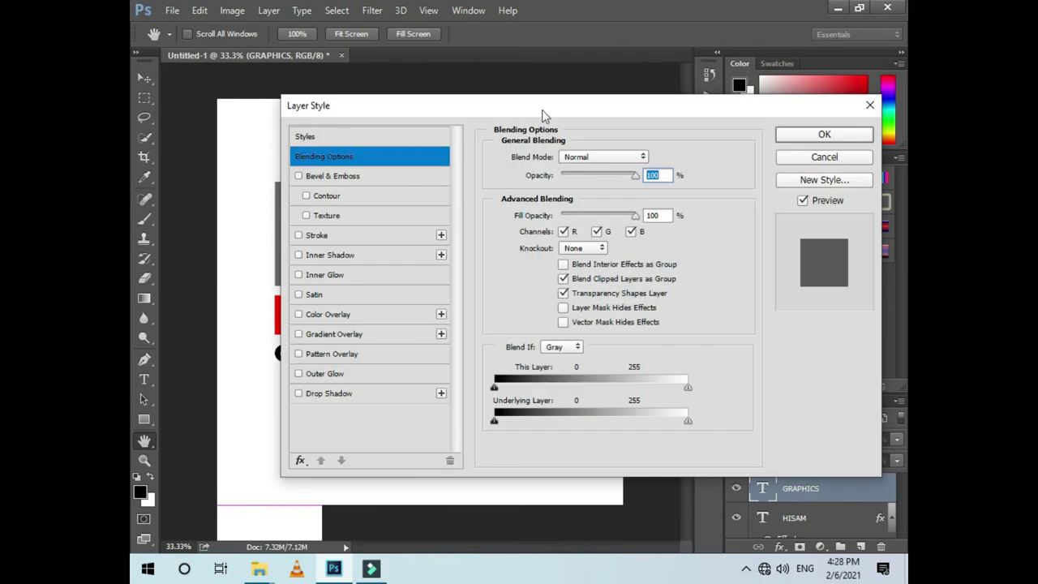
drag(541, 109, 685, 99)
click(486, 303)
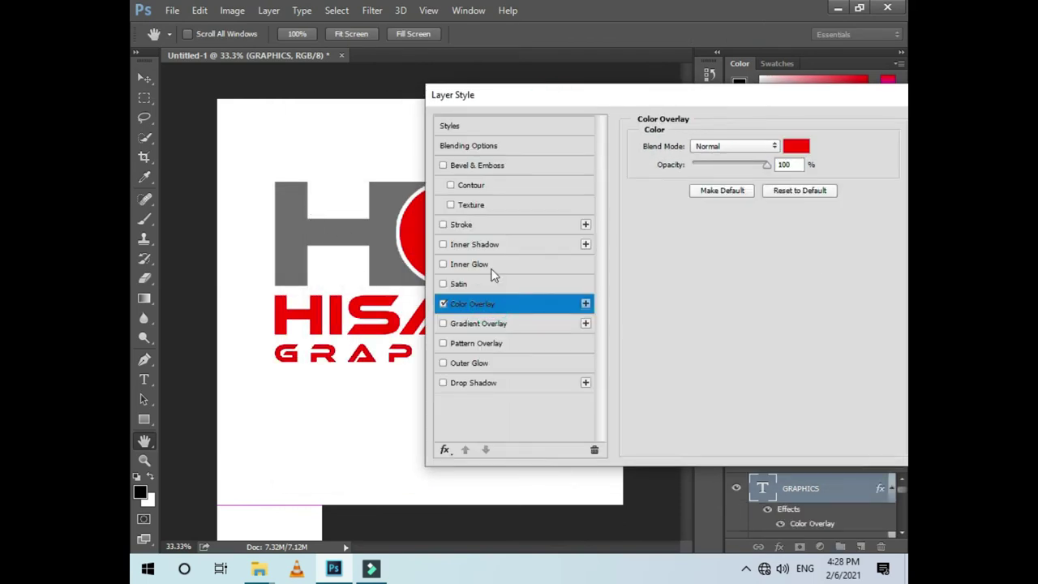
click(795, 146)
click(350, 254)
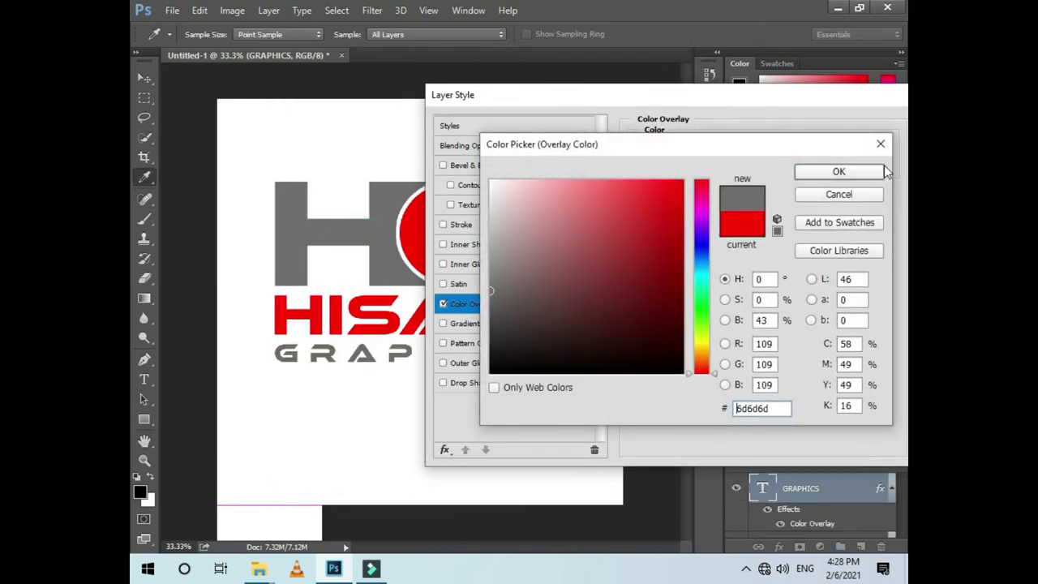
click(838, 171)
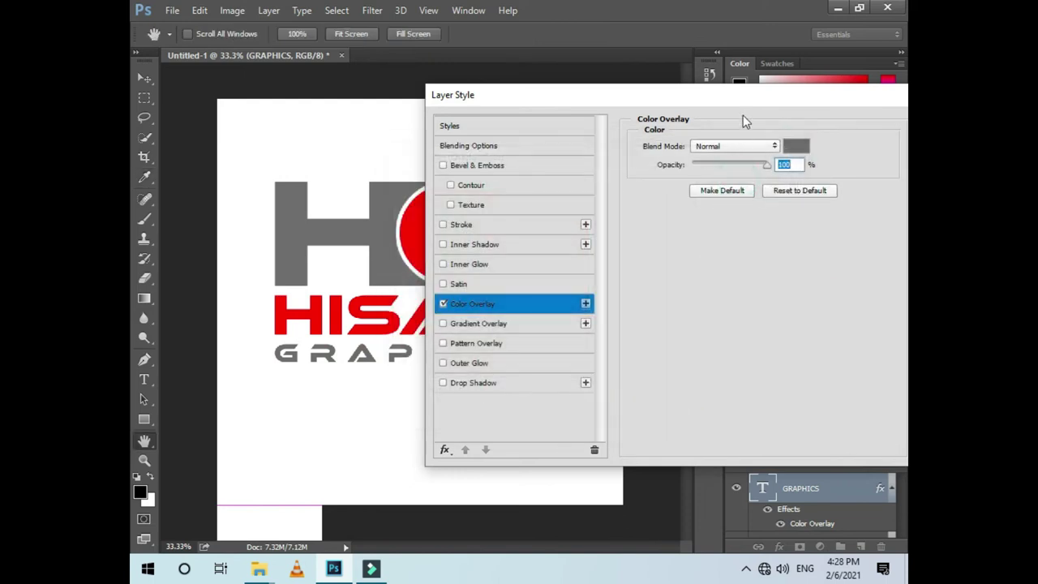
drag(663, 117, 640, 116)
click(771, 143)
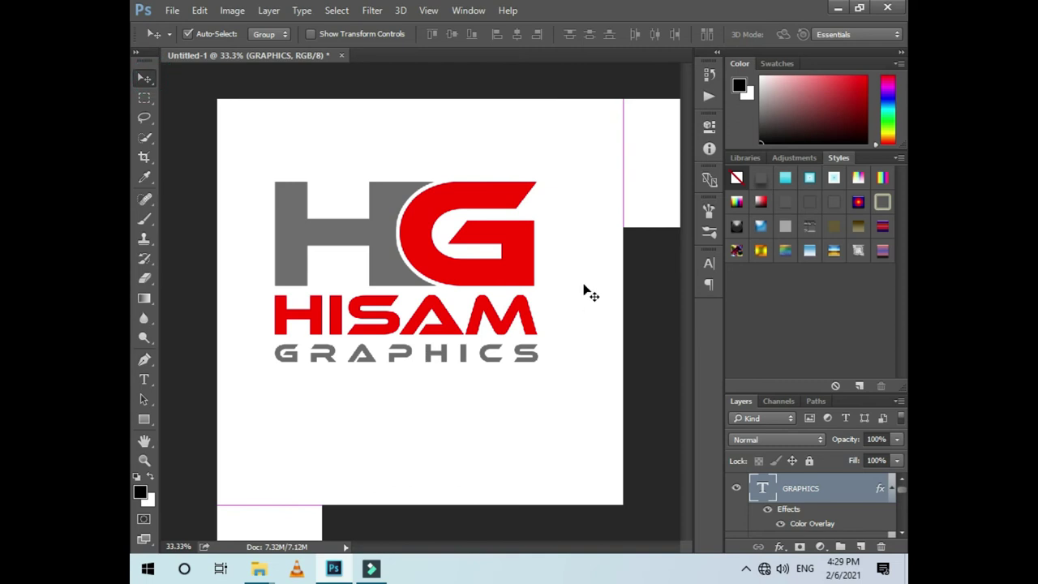
- Select all parts of the logo together and move them to the centre of the canvas
drag(512, 165, 378, 310)
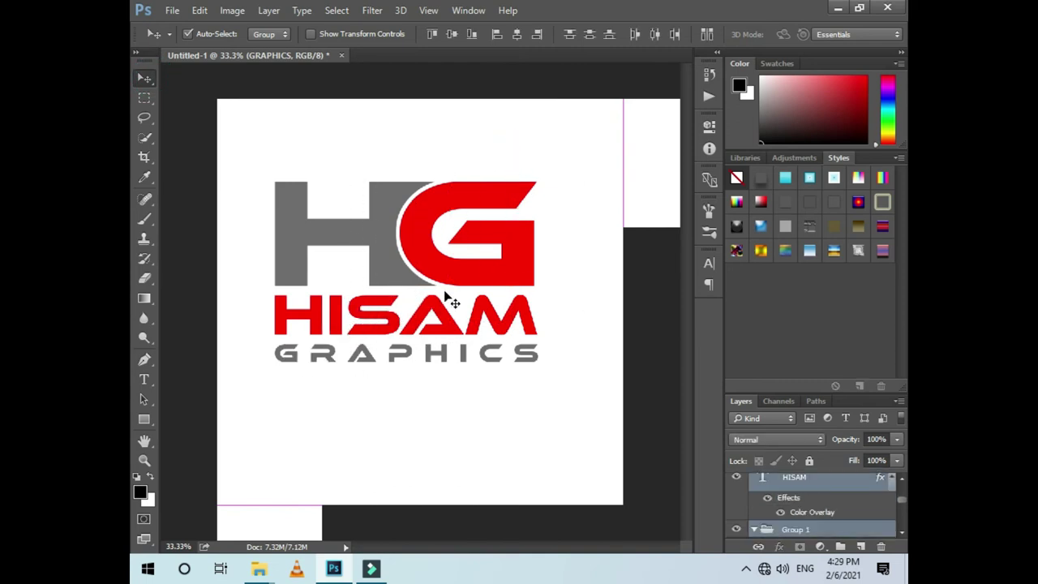
drag(436, 278, 456, 298)
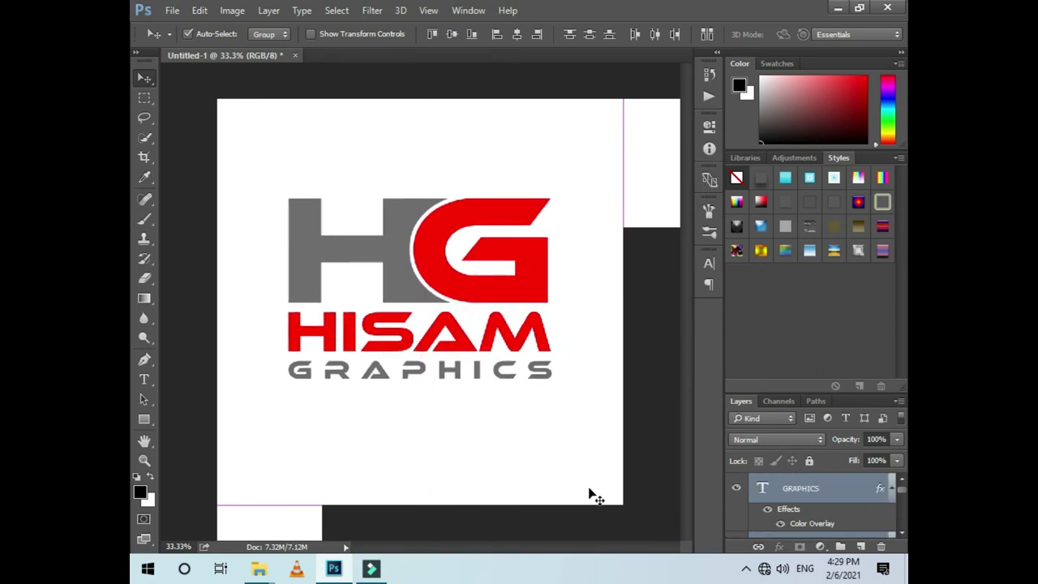
- Unlock the Background layer to make it a regular layer and leave its layer style unchanged
scroll(872, 523, down, 2)
scroll(810, 507, down, 3)
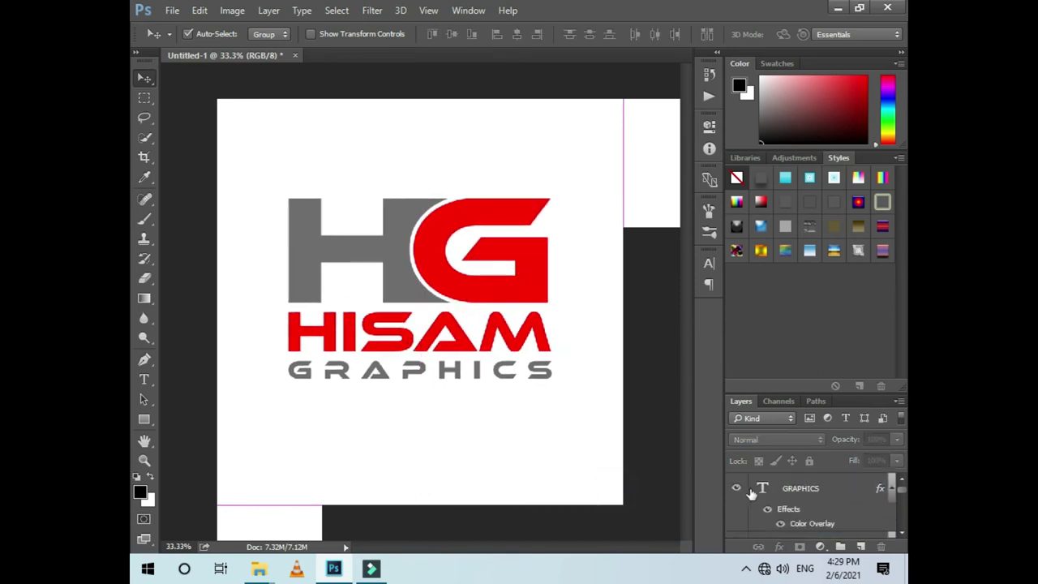
scroll(771, 497, up, 3)
scroll(815, 510, down, 5)
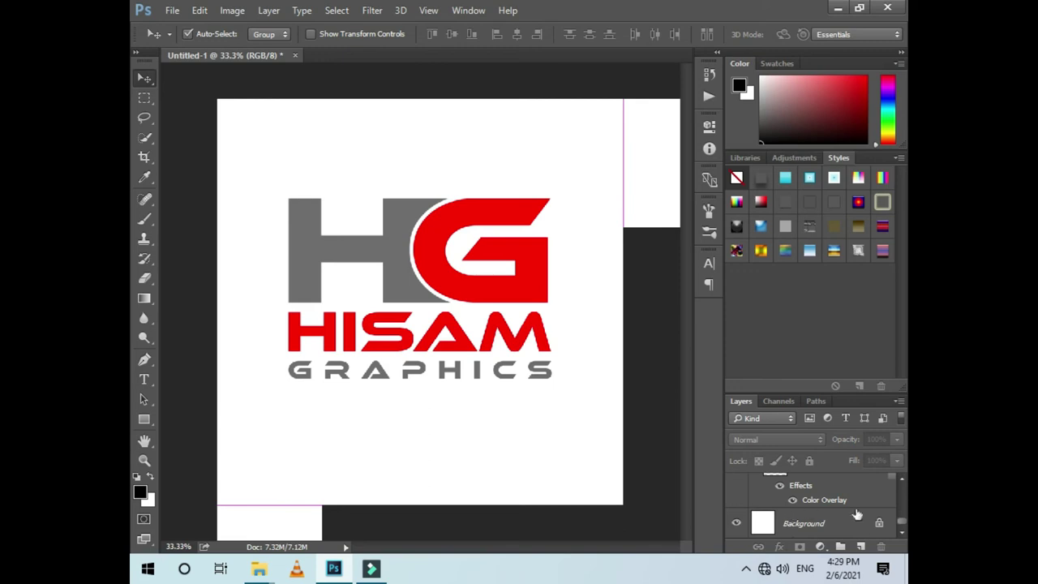
click(872, 523)
click(475, 445)
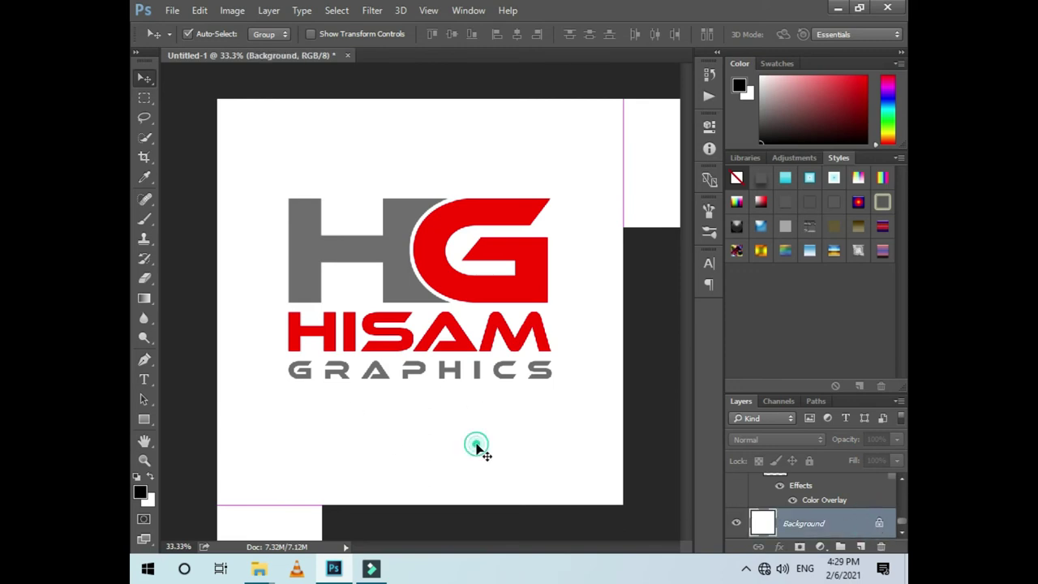
click(879, 523)
double_click(878, 523)
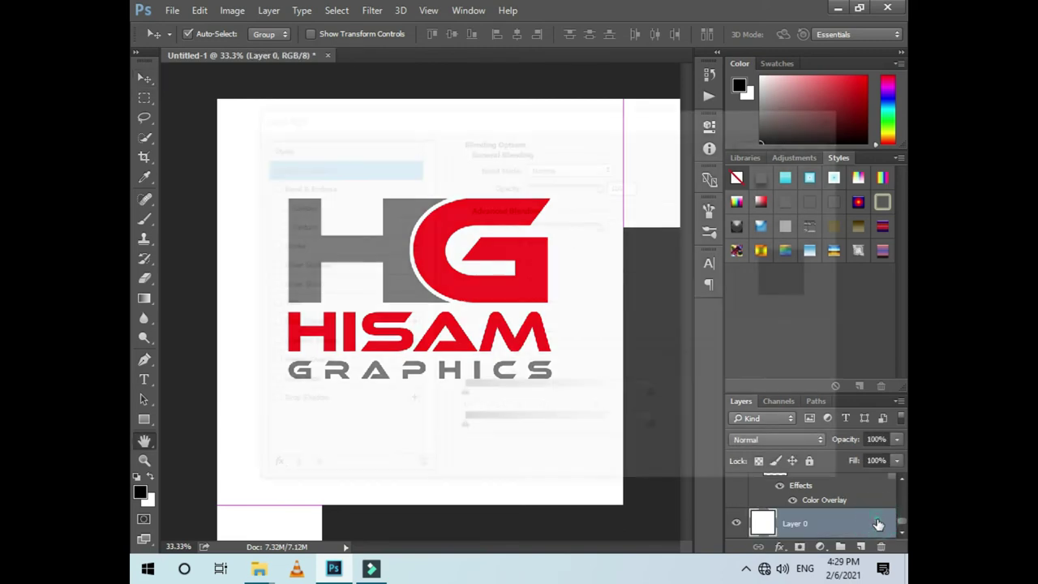
click(837, 115)
key(v)
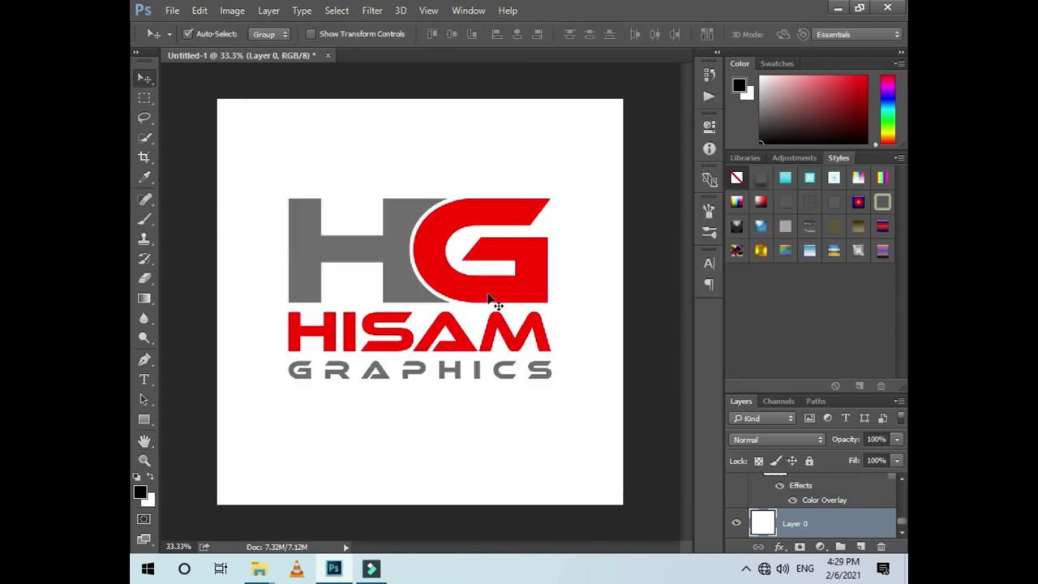
click(172, 11)
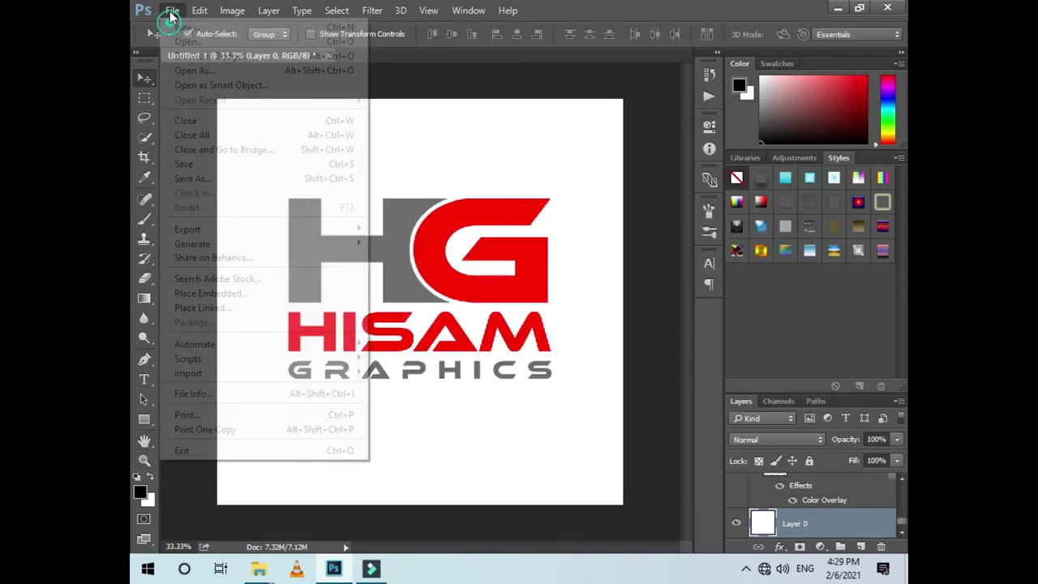
click(234, 69)
click(552, 338)
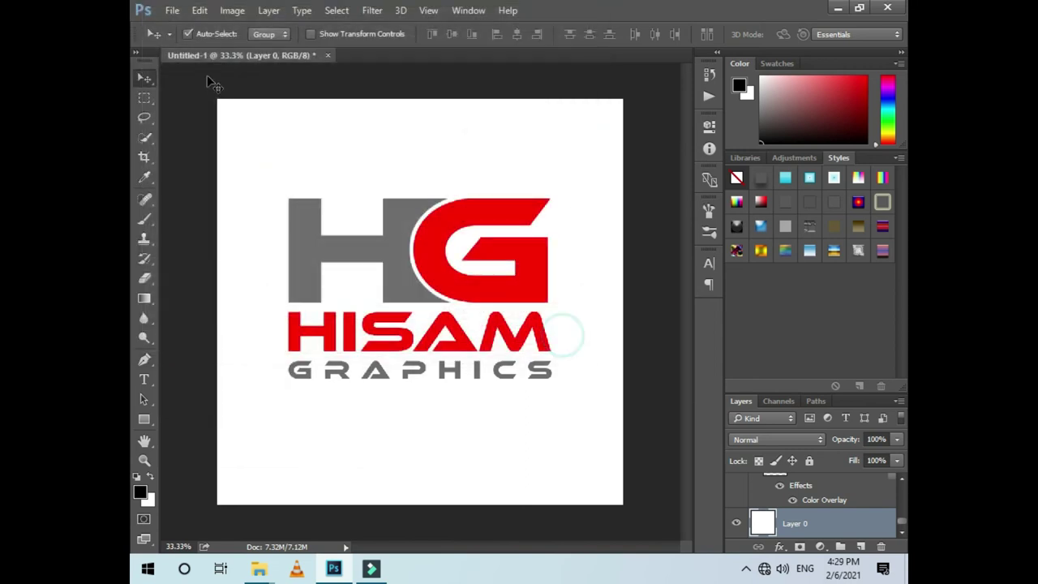
- Save a PNG copy of the logo to the Desktop as Untitled-1, with Smallest / Slow compression and no interlacing
click(172, 11)
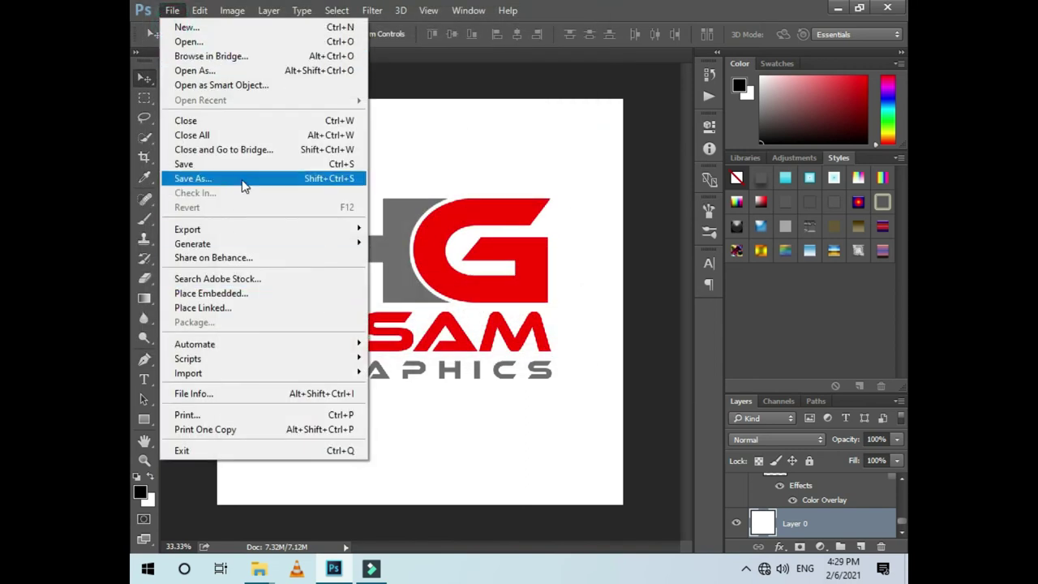
click(194, 178)
click(358, 305)
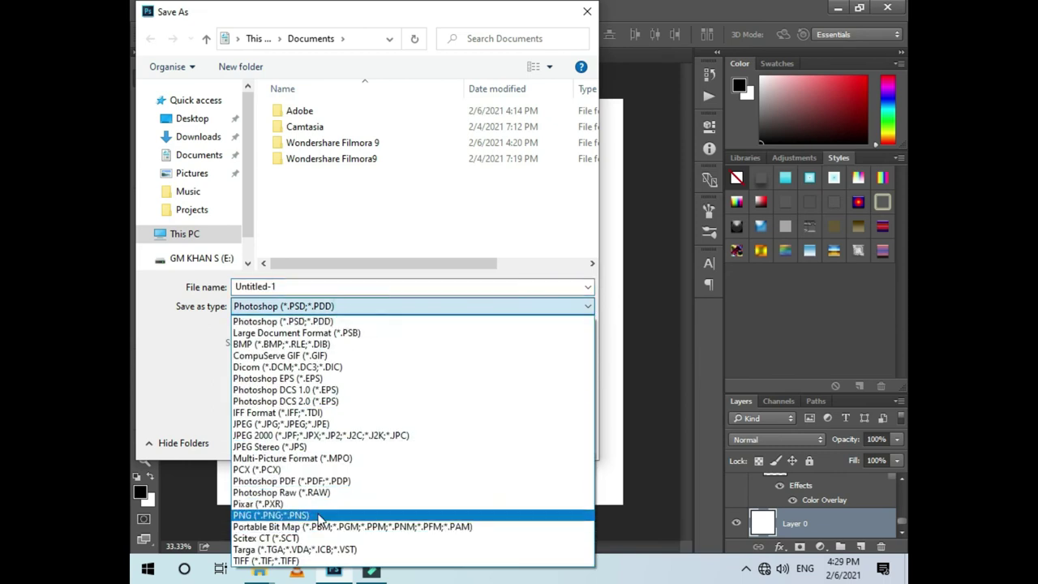
click(345, 515)
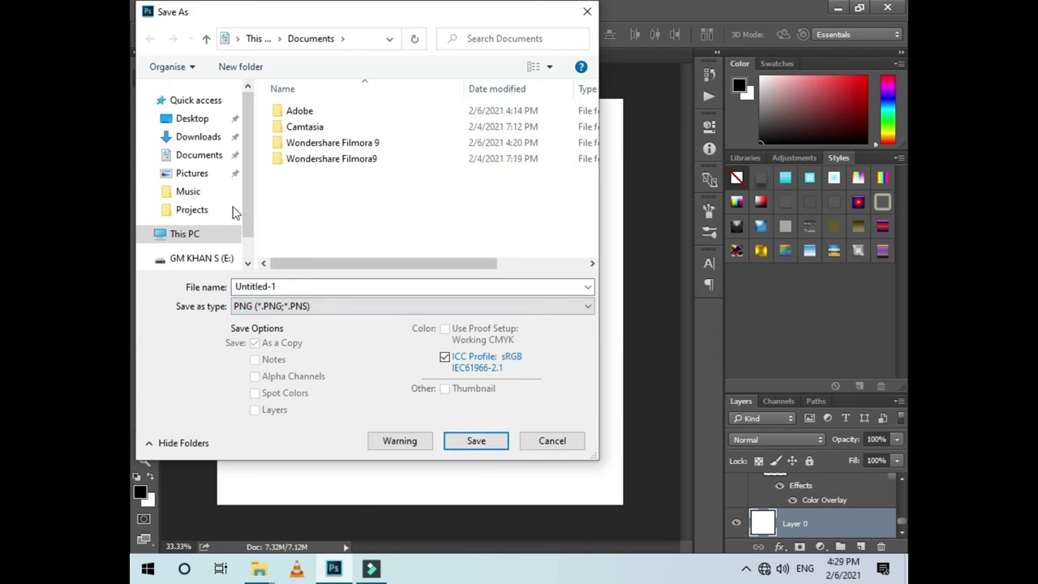
click(192, 118)
click(476, 442)
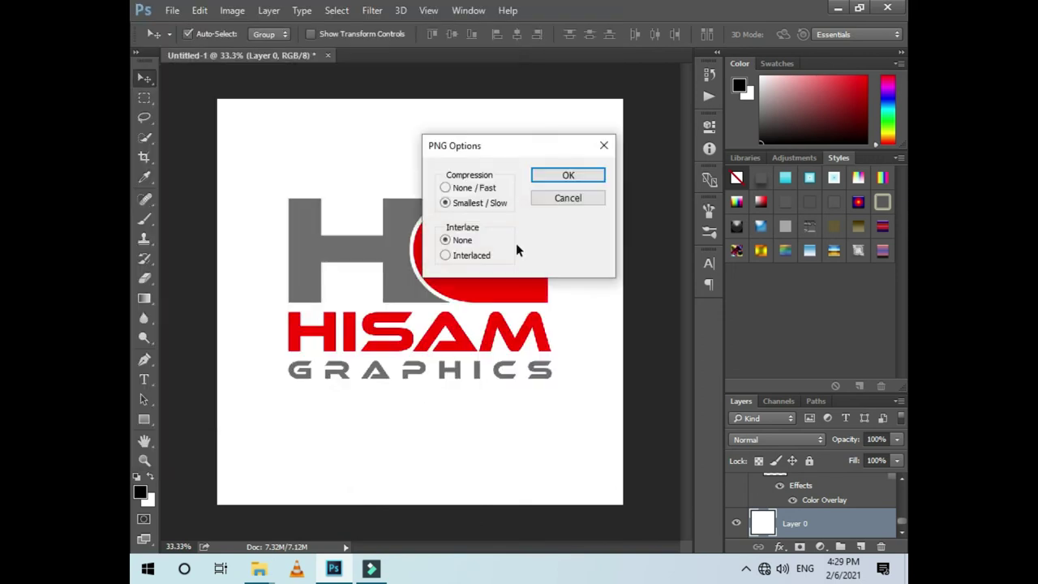
click(558, 177)
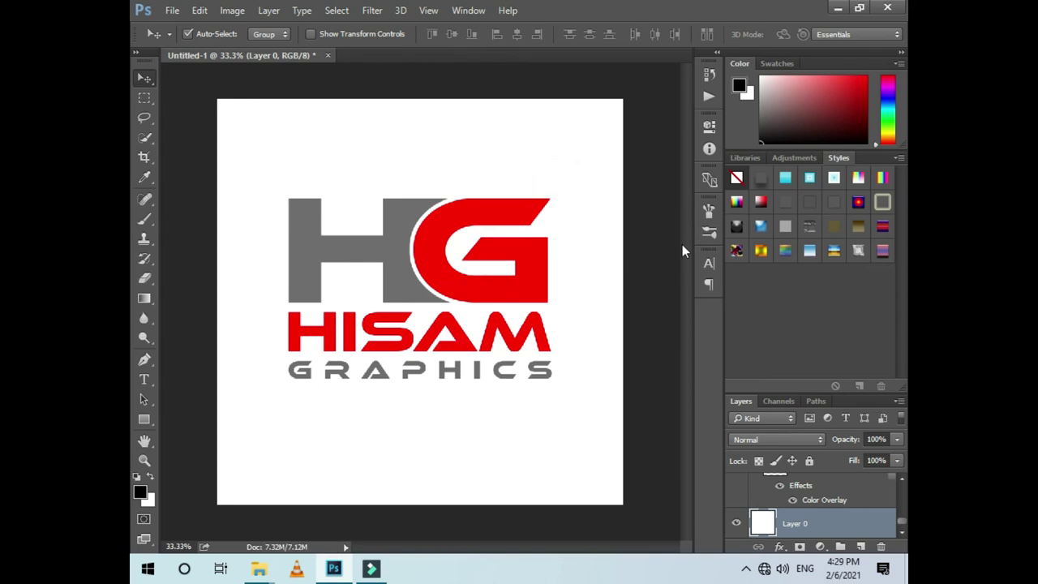
- Minimise Photoshop to reach the Windows desktop and refresh it to check for the exported logo file
click(837, 8)
right_click(429, 217)
click(469, 260)
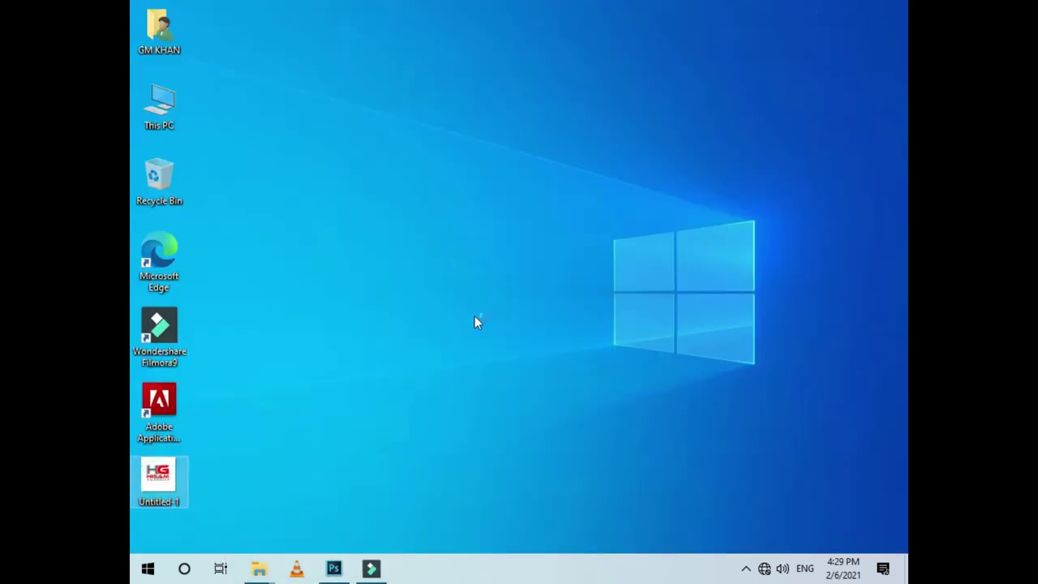